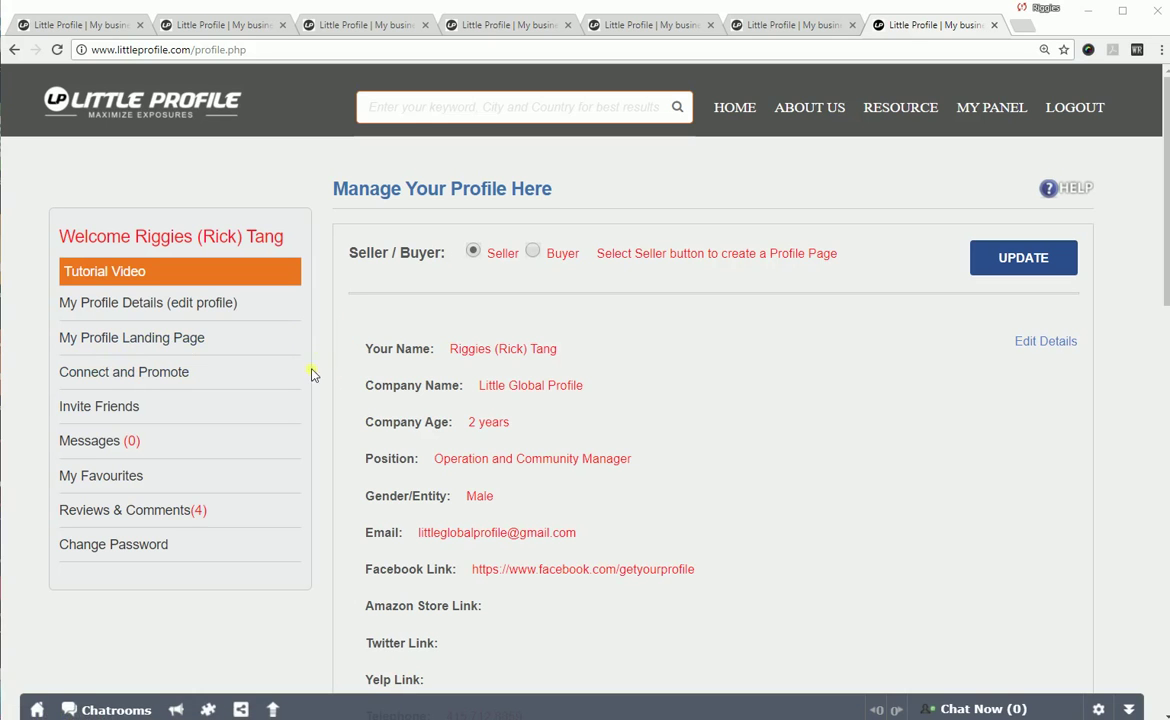
Step: Open the profile's public landing page, look through its story and image gallery, and return to the member panel
click(164, 340)
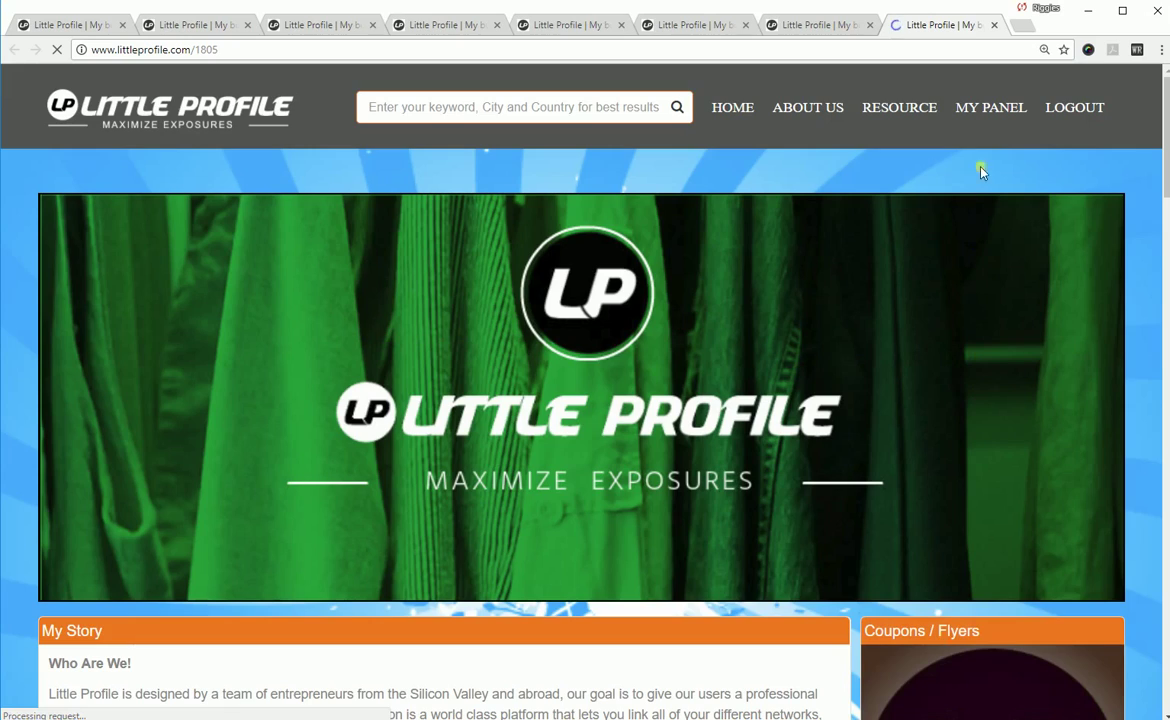
scroll(1142, 225, down, 10)
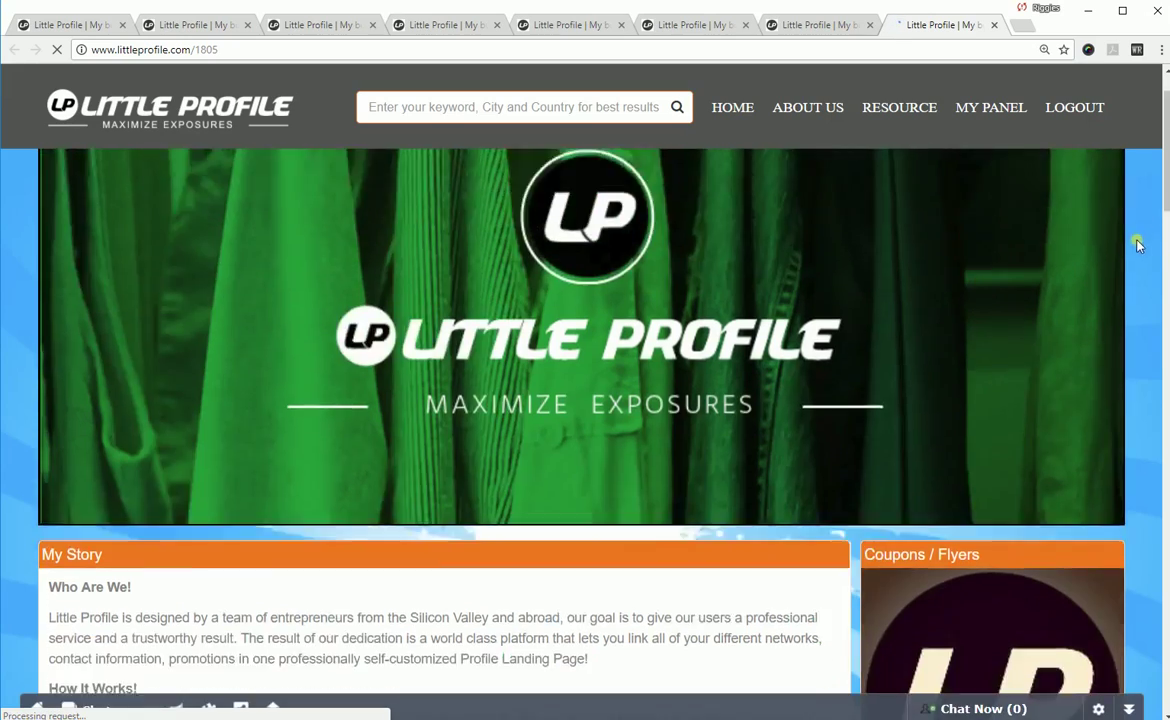
scroll(1138, 254, down, 3)
scroll(1138, 252, up, 12)
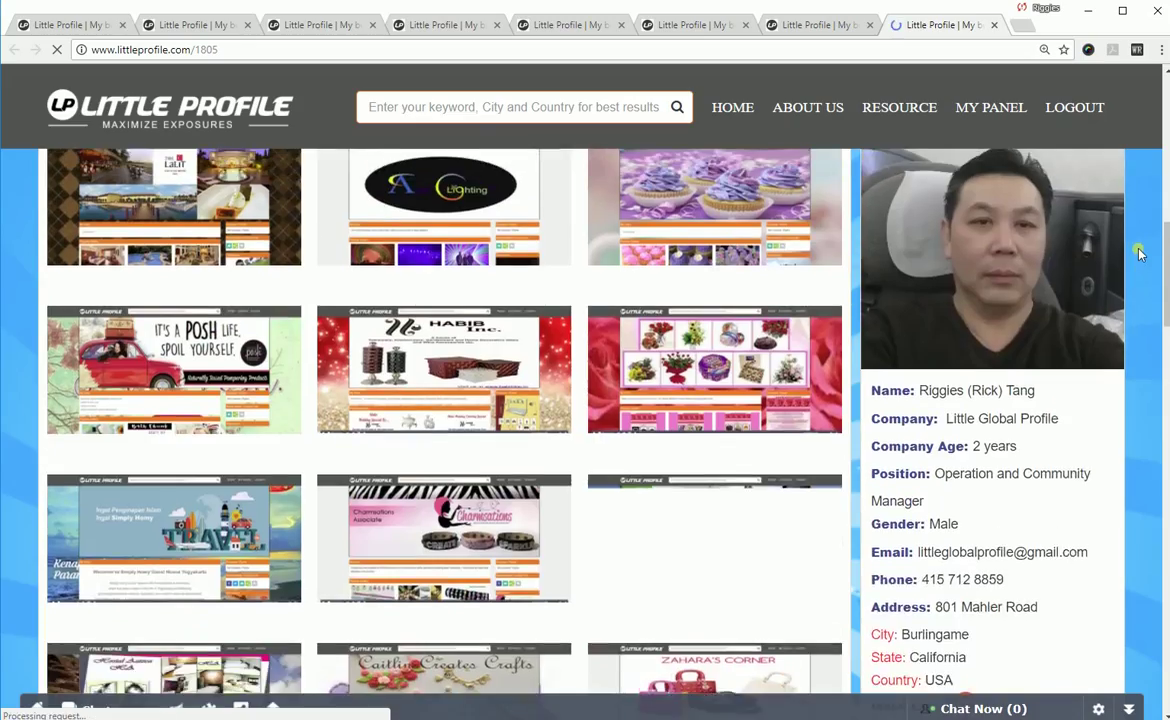
scroll(1138, 250, up, 2)
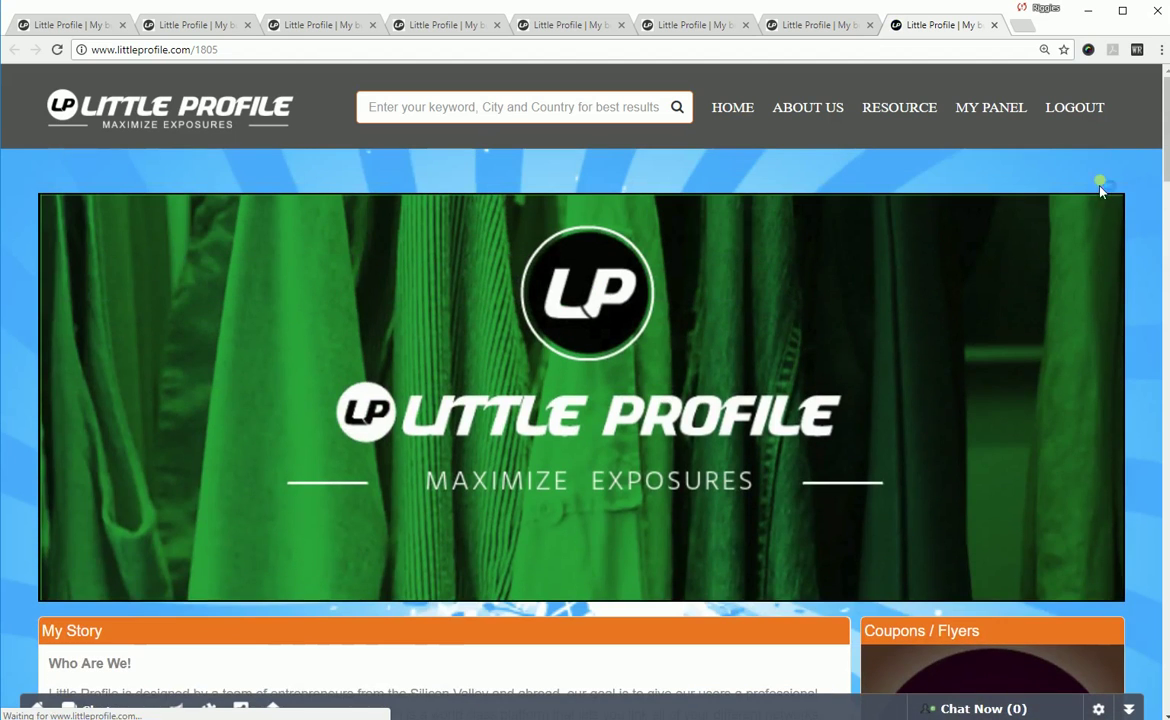
click(995, 108)
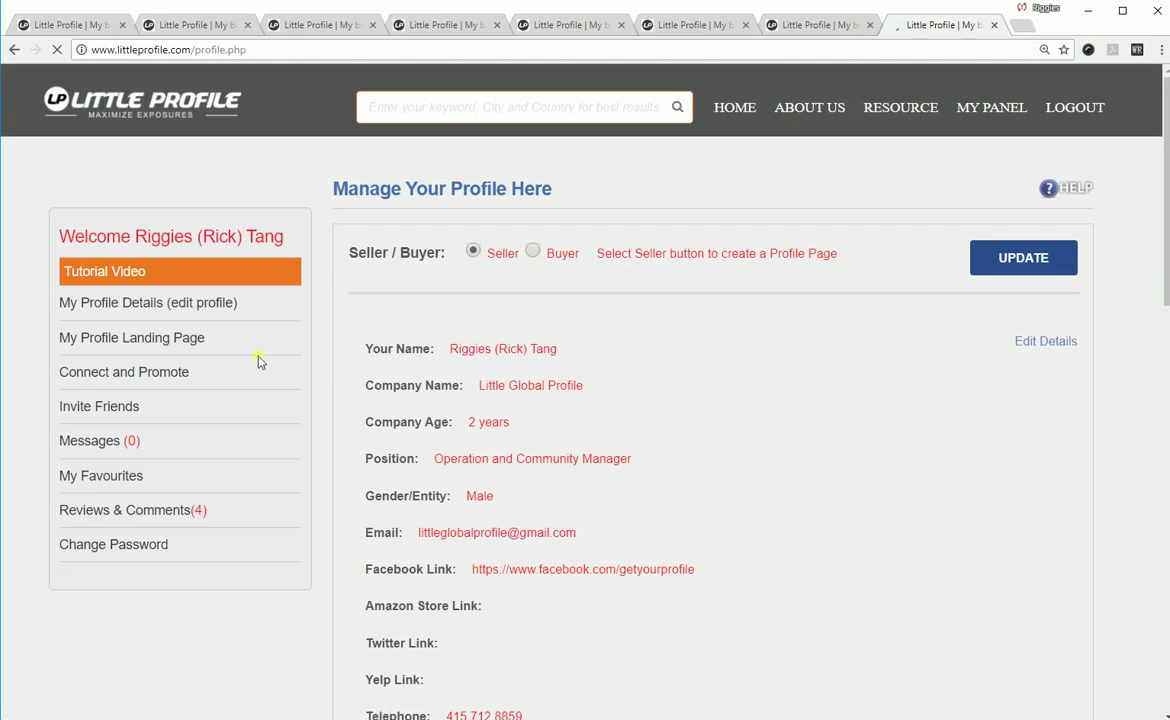
Step: Browse the member cards in Connect and Promote and open a blank message to the CEO of Proevents (WTS)
click(131, 371)
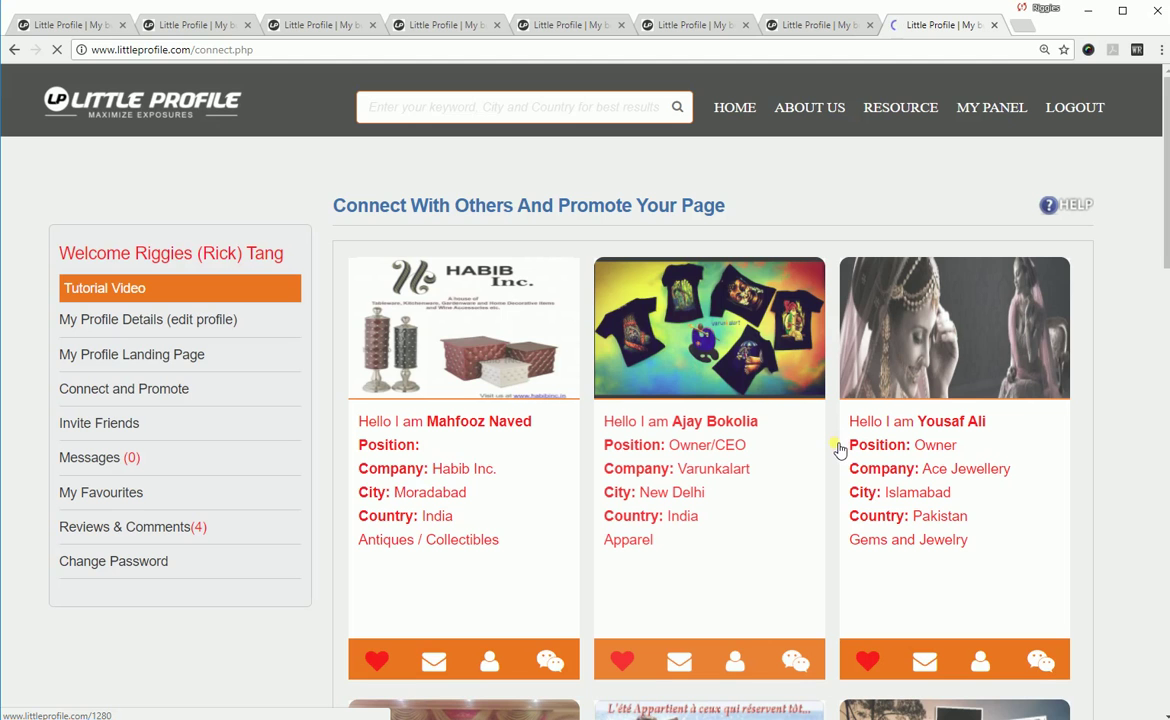
scroll(832, 444, down, 5)
scroll(832, 464, down, 3)
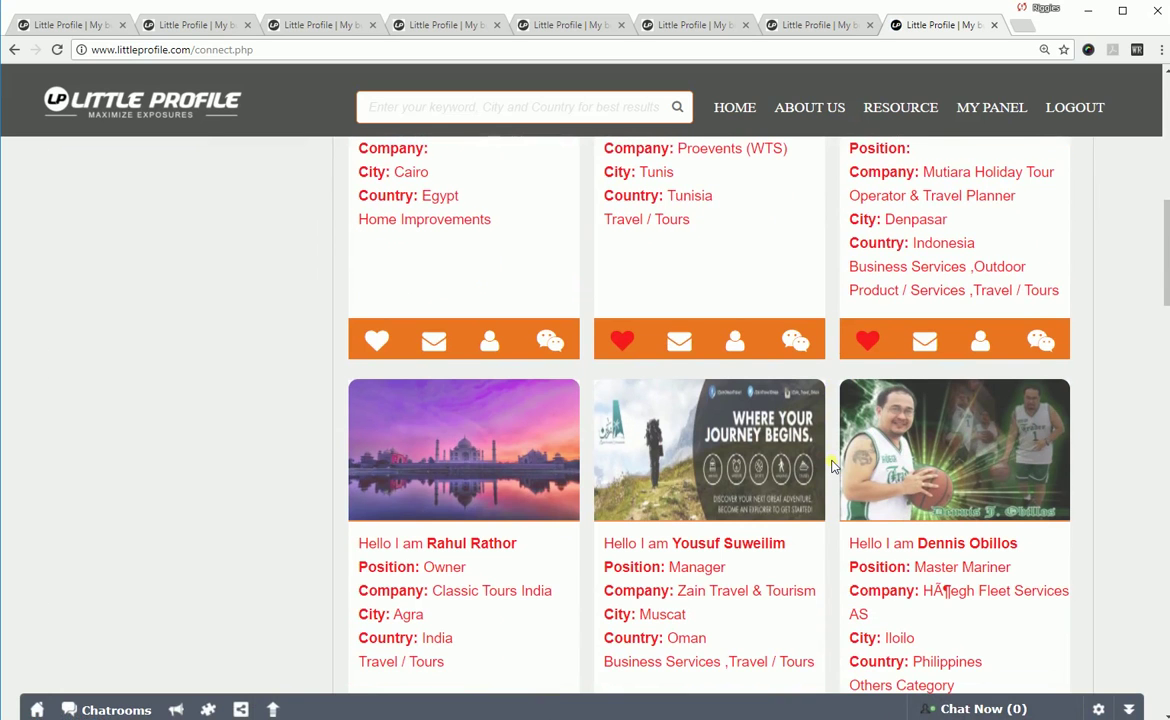
scroll(830, 465, up, 2)
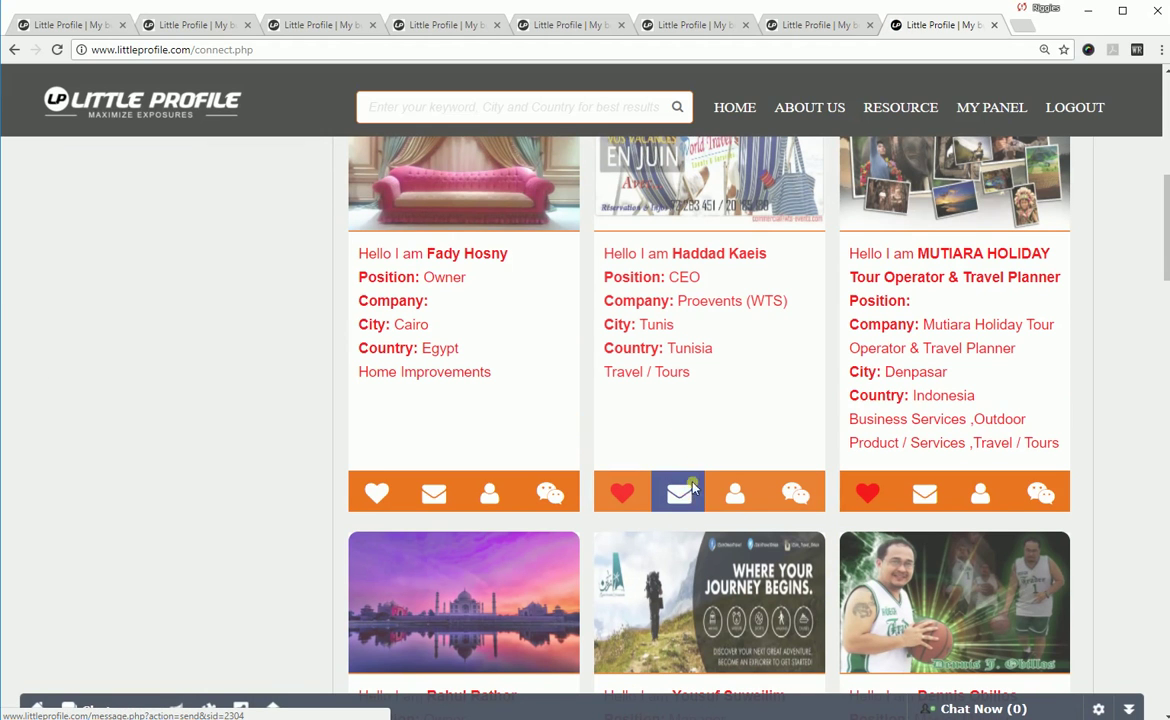
click(679, 493)
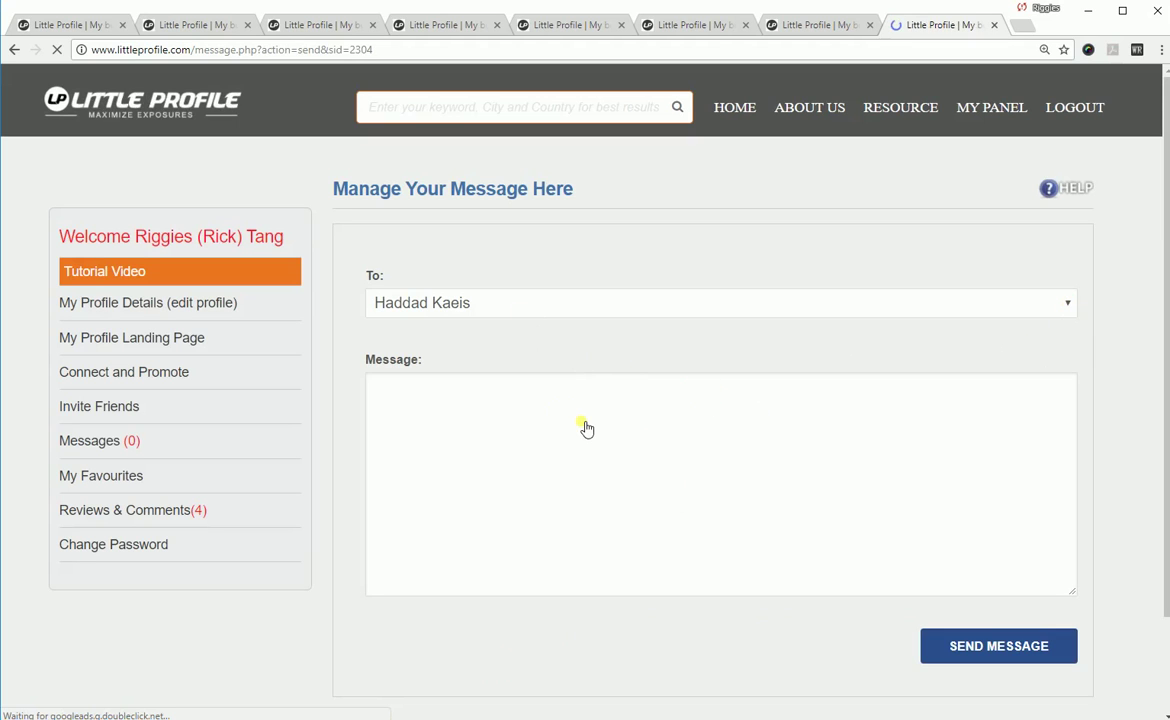
click(627, 389)
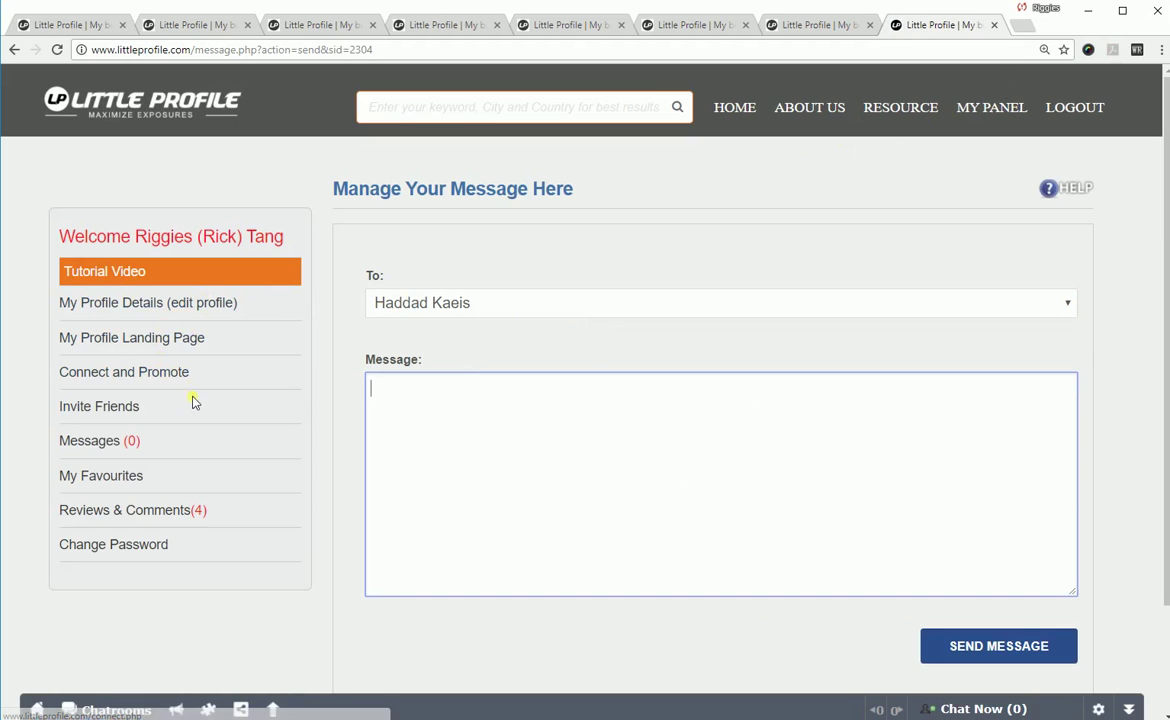
Step: Open the Invite Friends page and look at its email entry field and CSV file chooser without selecting a file
click(107, 406)
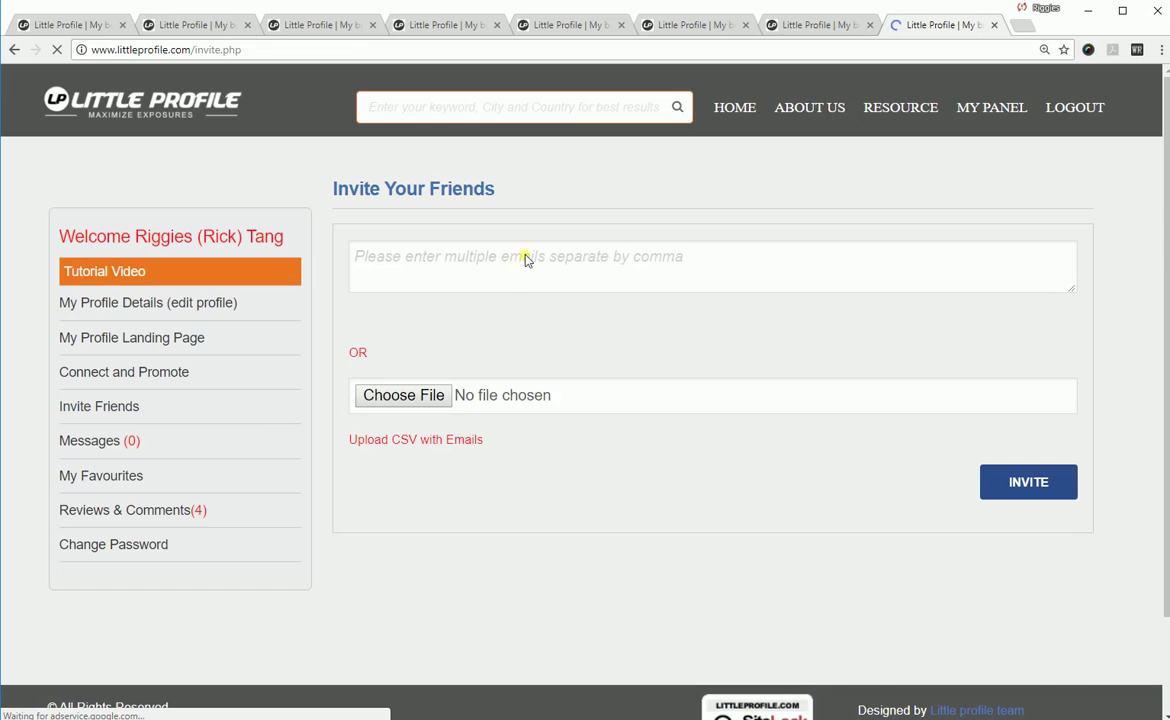
click(463, 262)
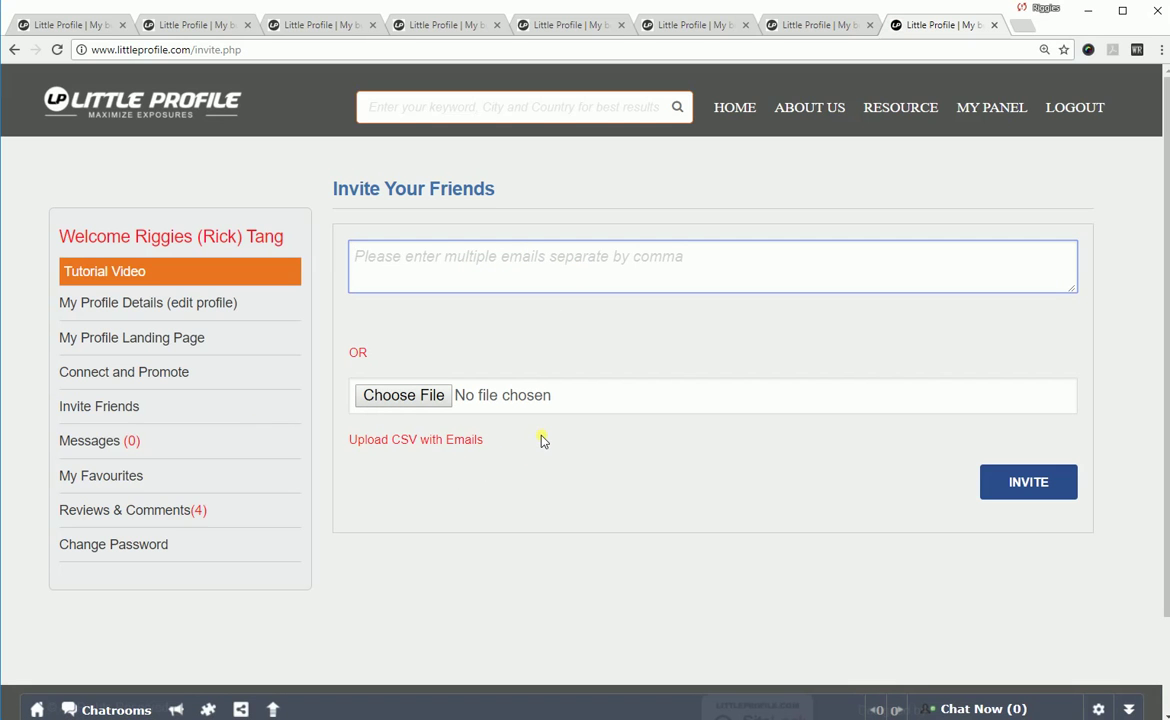
click(436, 398)
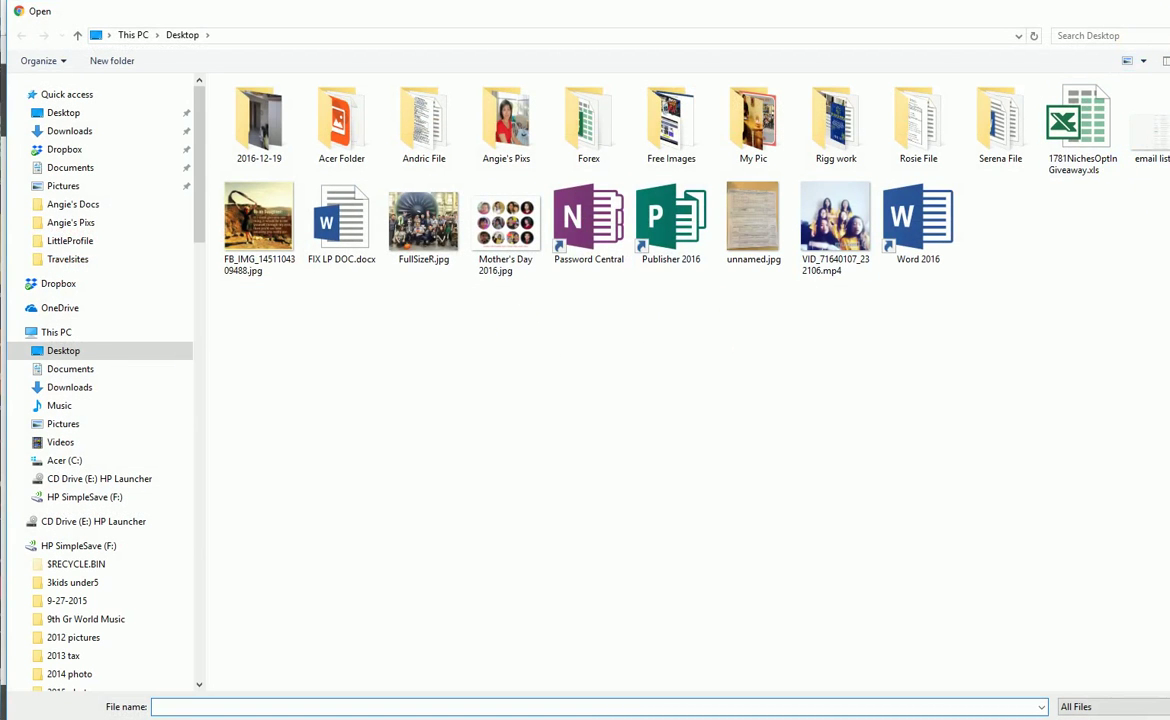
key(Escape)
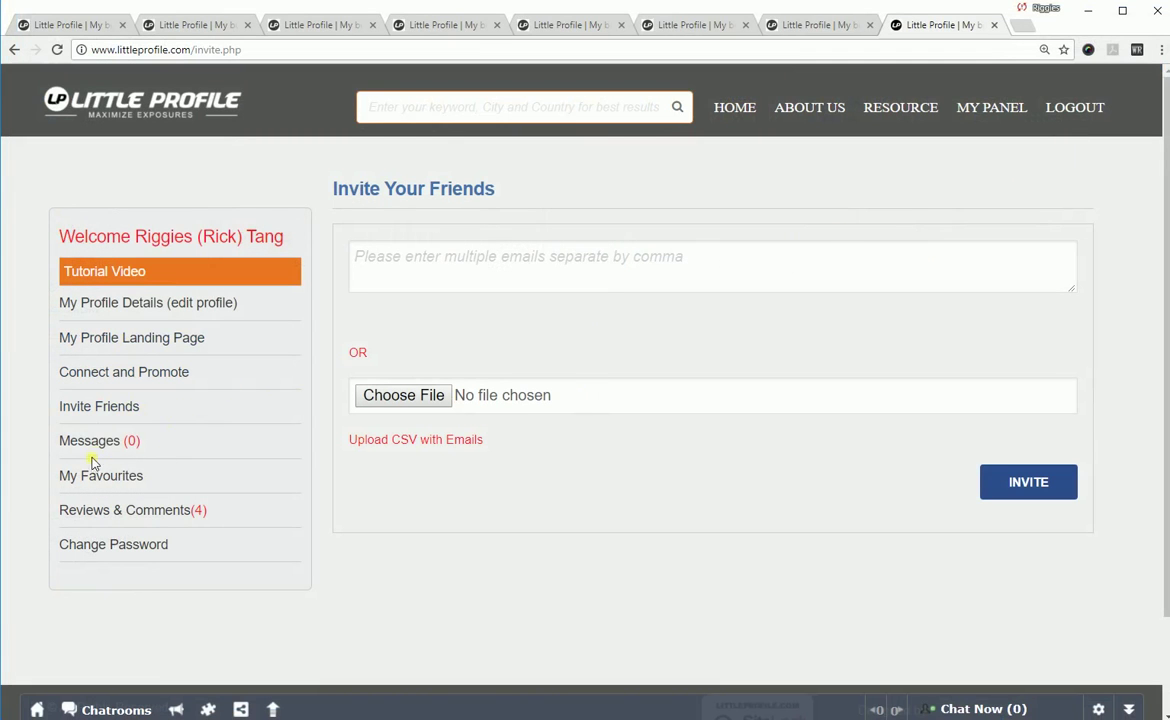
Step: Open the messages page and look through the inbox and the sent messages in the outbox
click(127, 444)
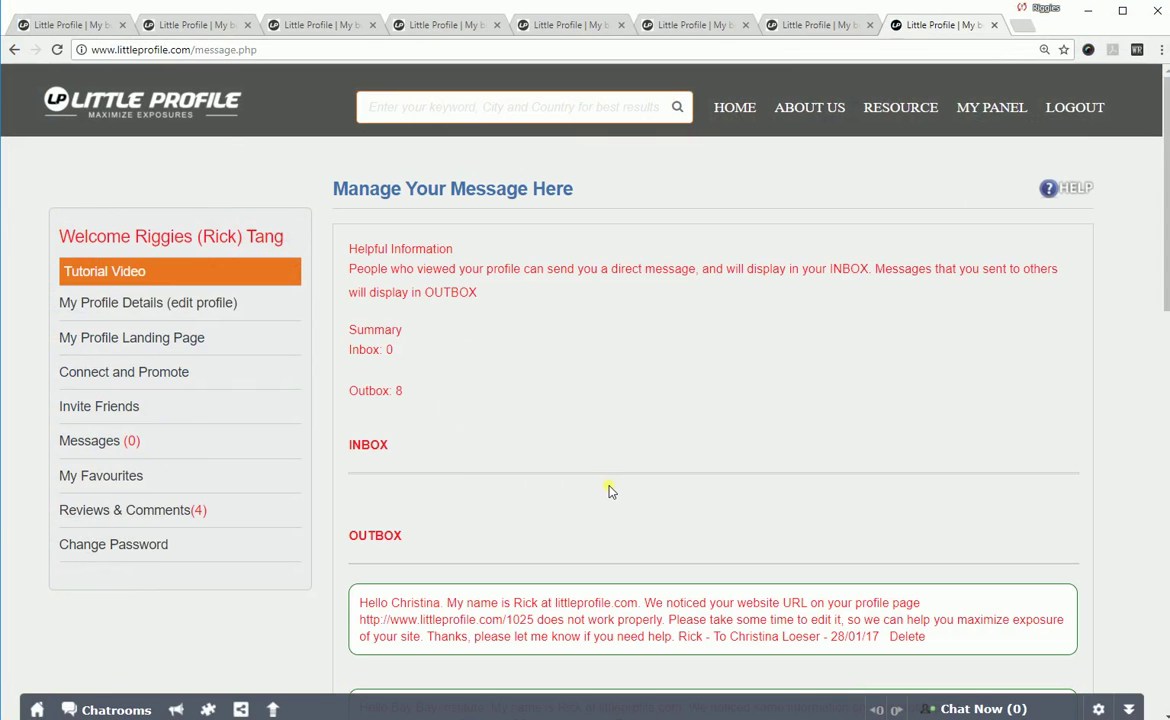
scroll(610, 490, down, 3)
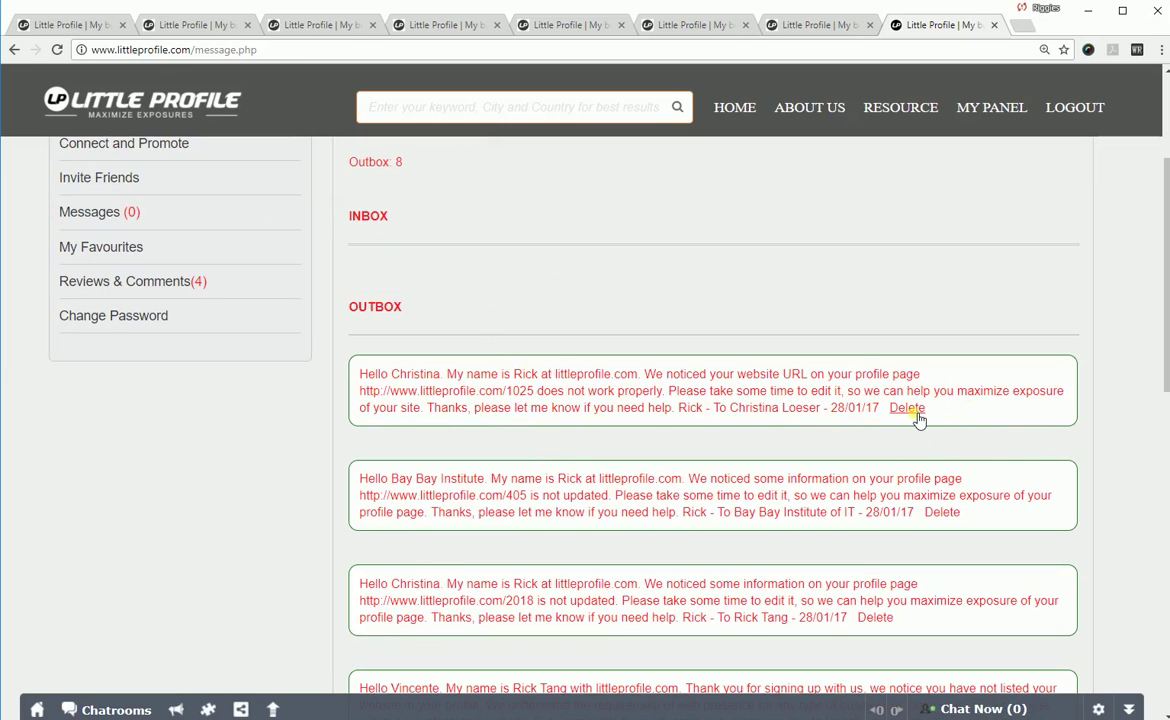
scroll(699, 378, up, 3)
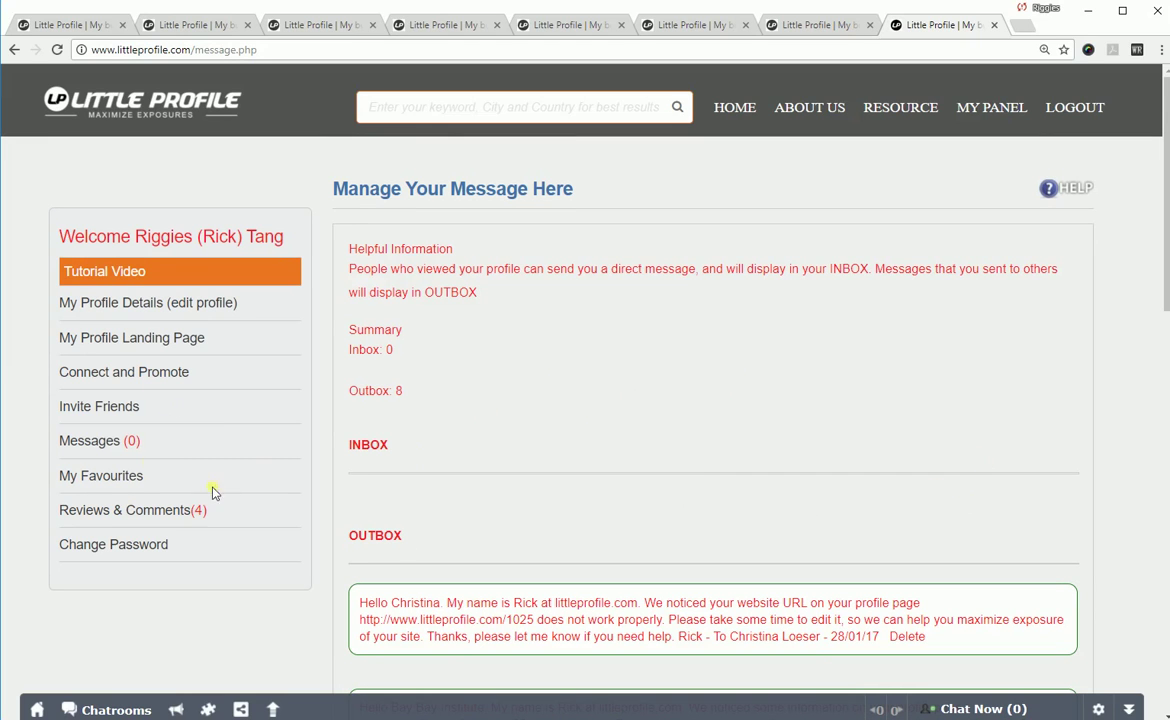
Step: Open My Favourites and look through all the saved member cards and their contact options
click(110, 478)
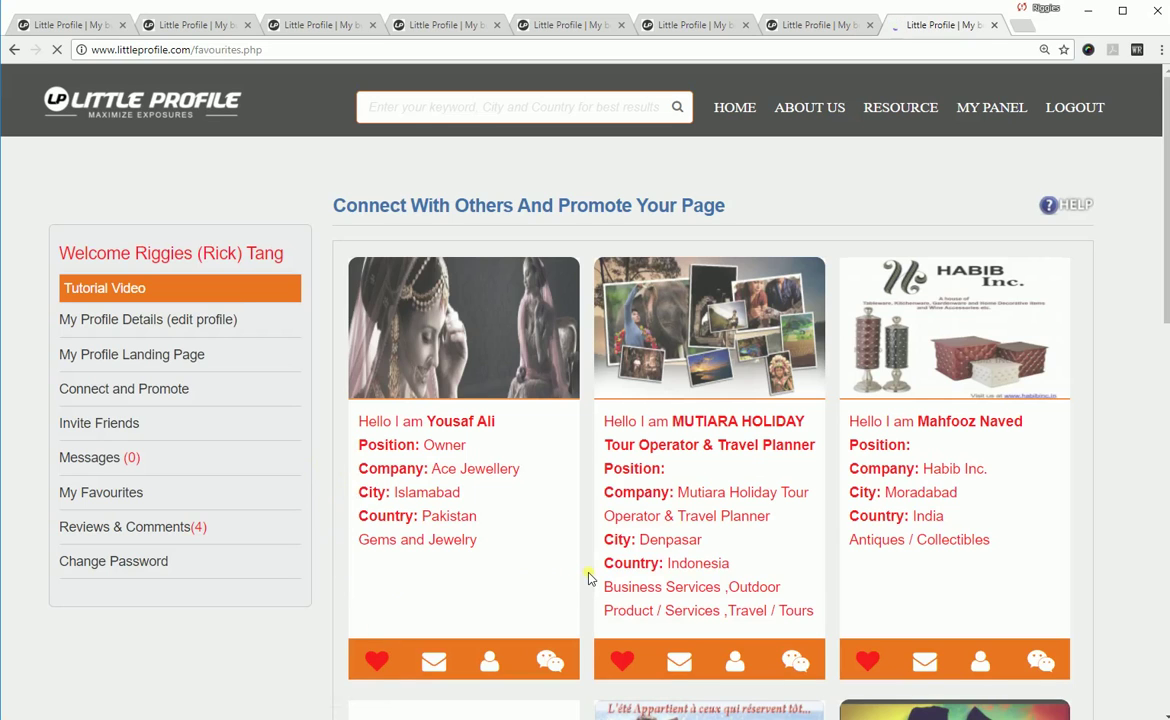
scroll(588, 578, down, 3)
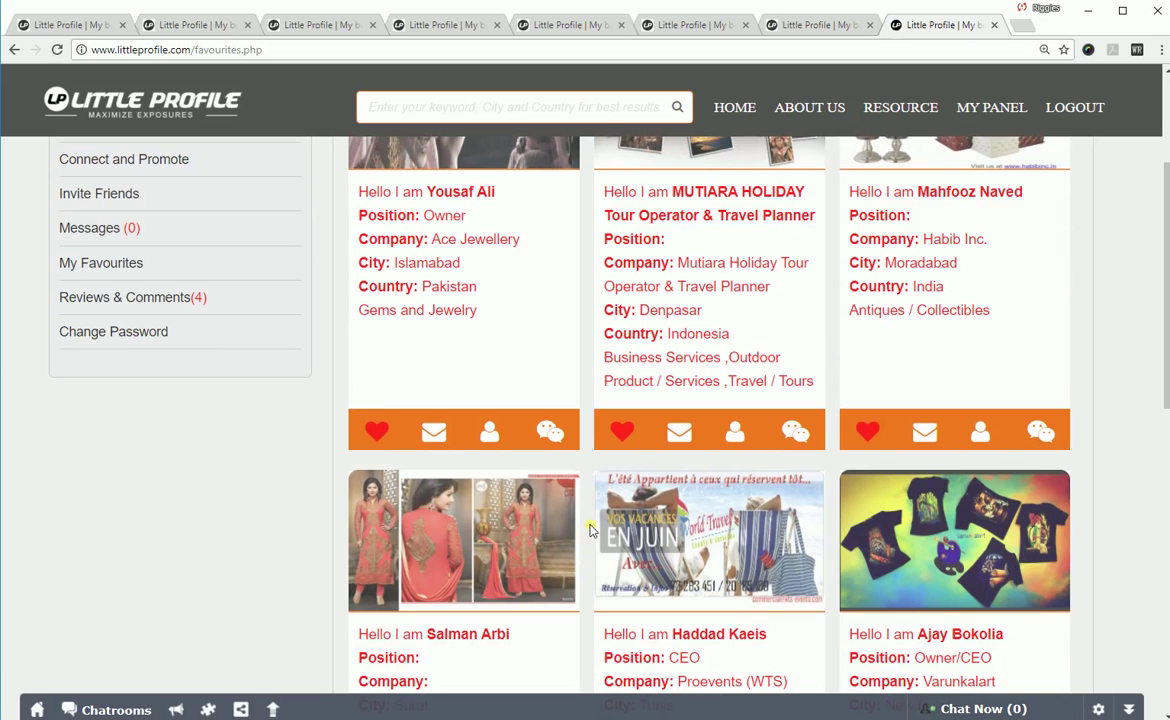
scroll(587, 540, down, 2)
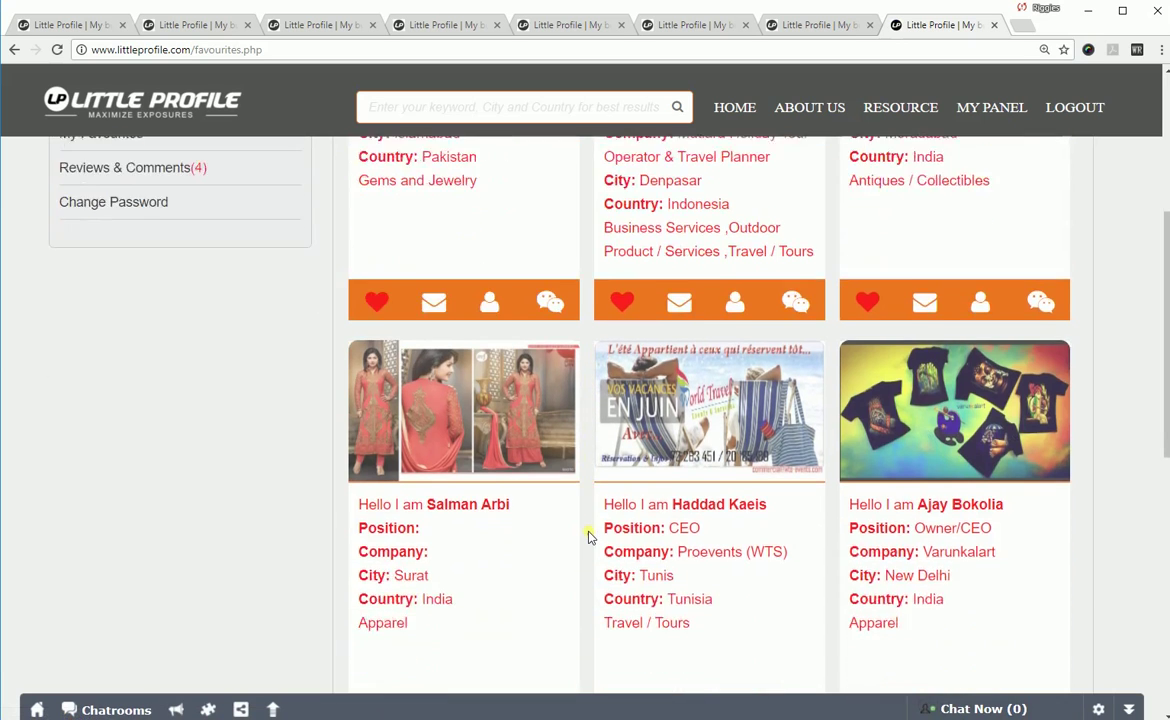
scroll(588, 537, down, 2)
scroll(587, 540, down, 2)
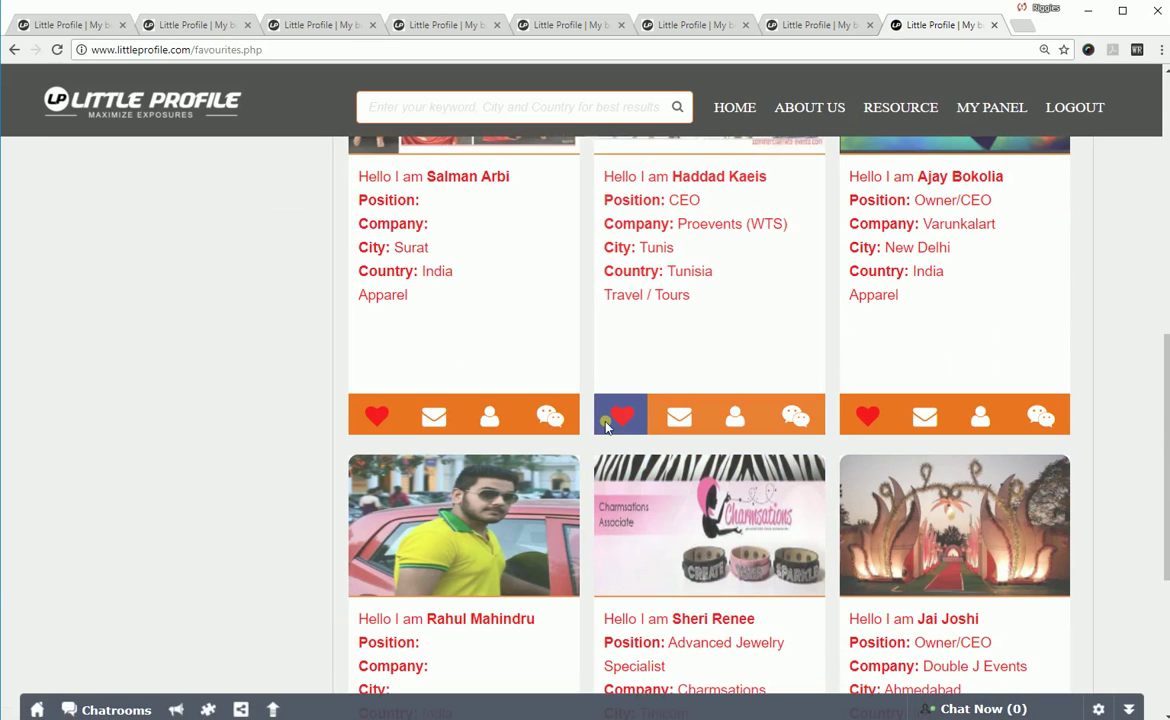
scroll(587, 437, up, 5)
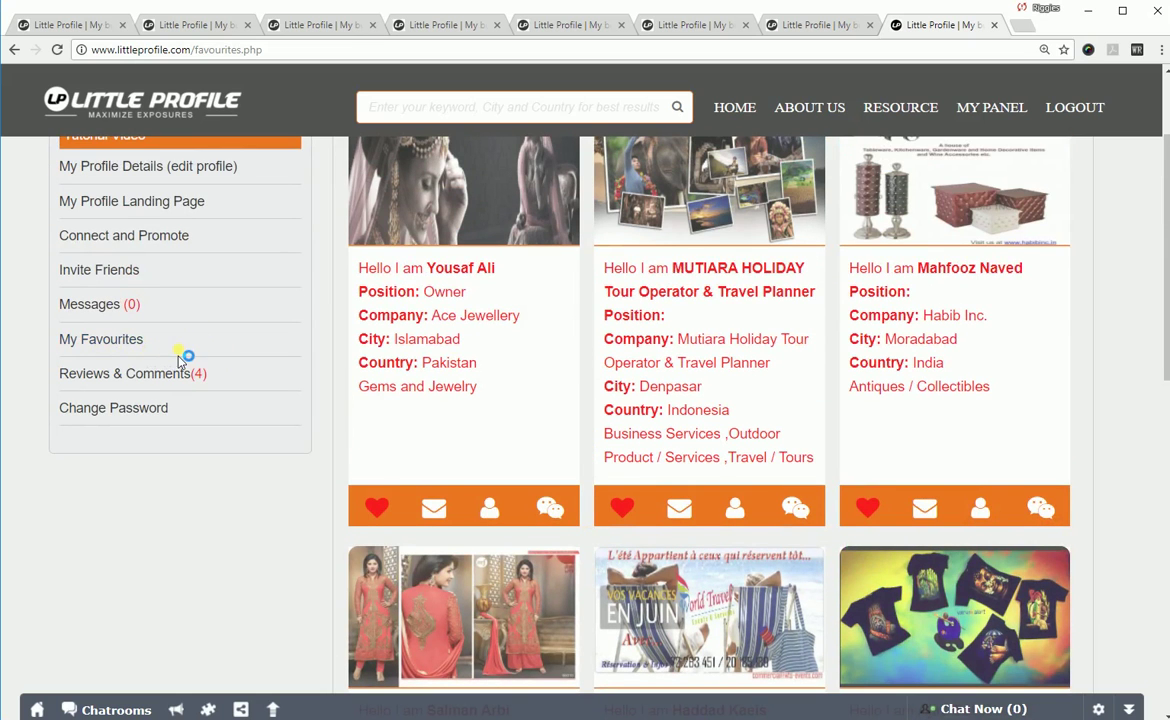
scroll(593, 452, down, 8)
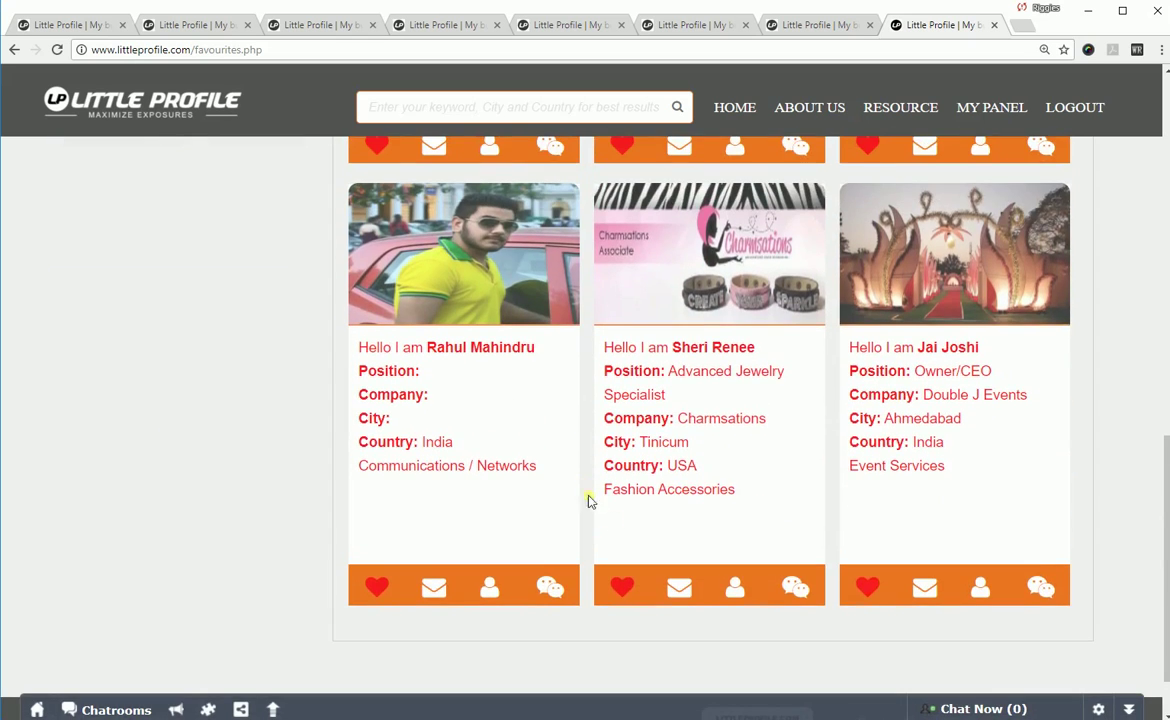
scroll(840, 462, up, 4)
scroll(835, 420, up, 5)
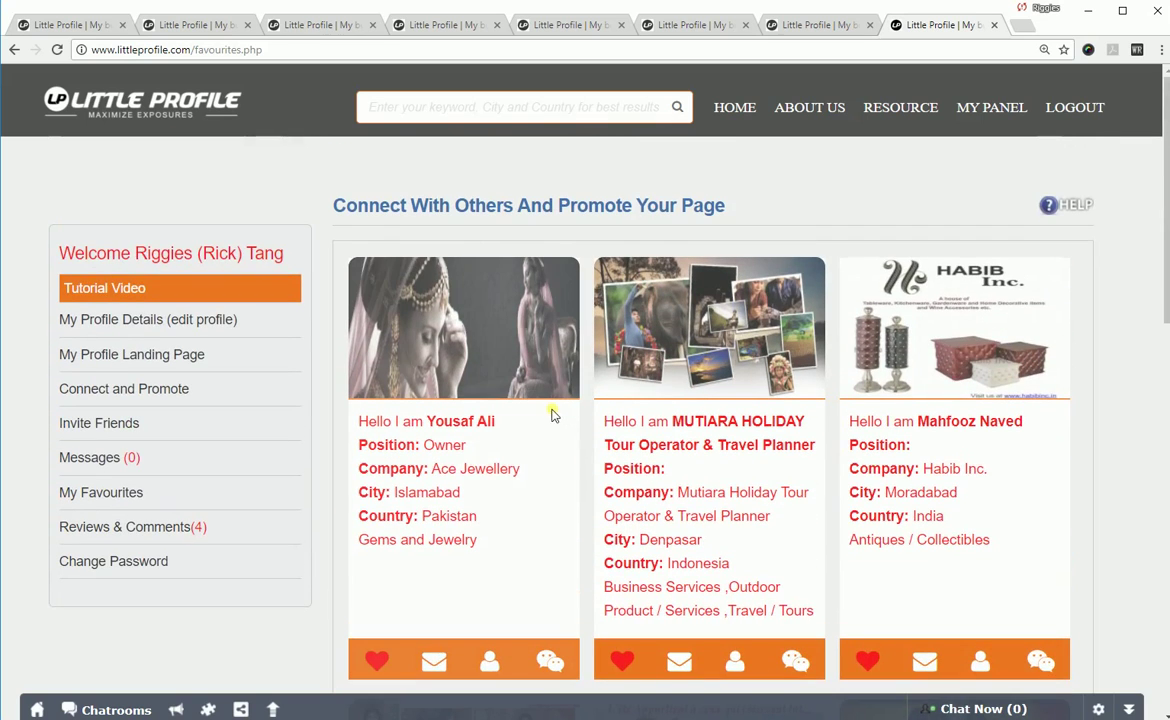
scroll(585, 465, down, 2)
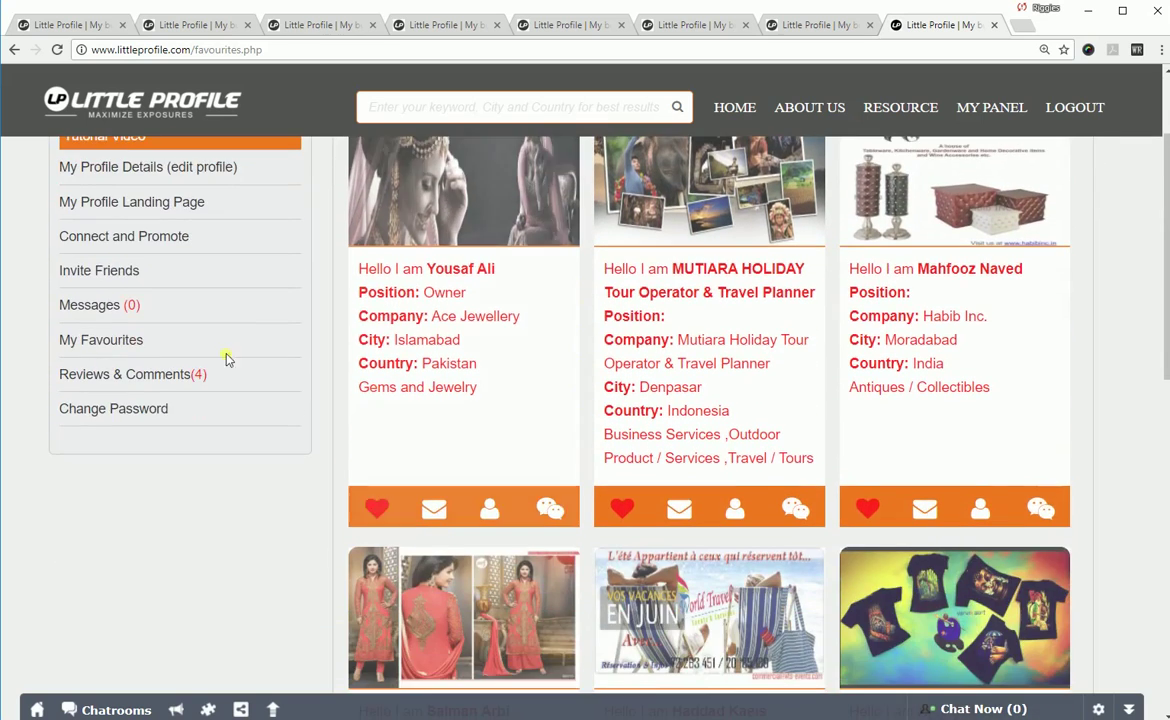
Step: View the reviews and a reviewer's profile page, close that profile, and open the Change Password page
click(165, 376)
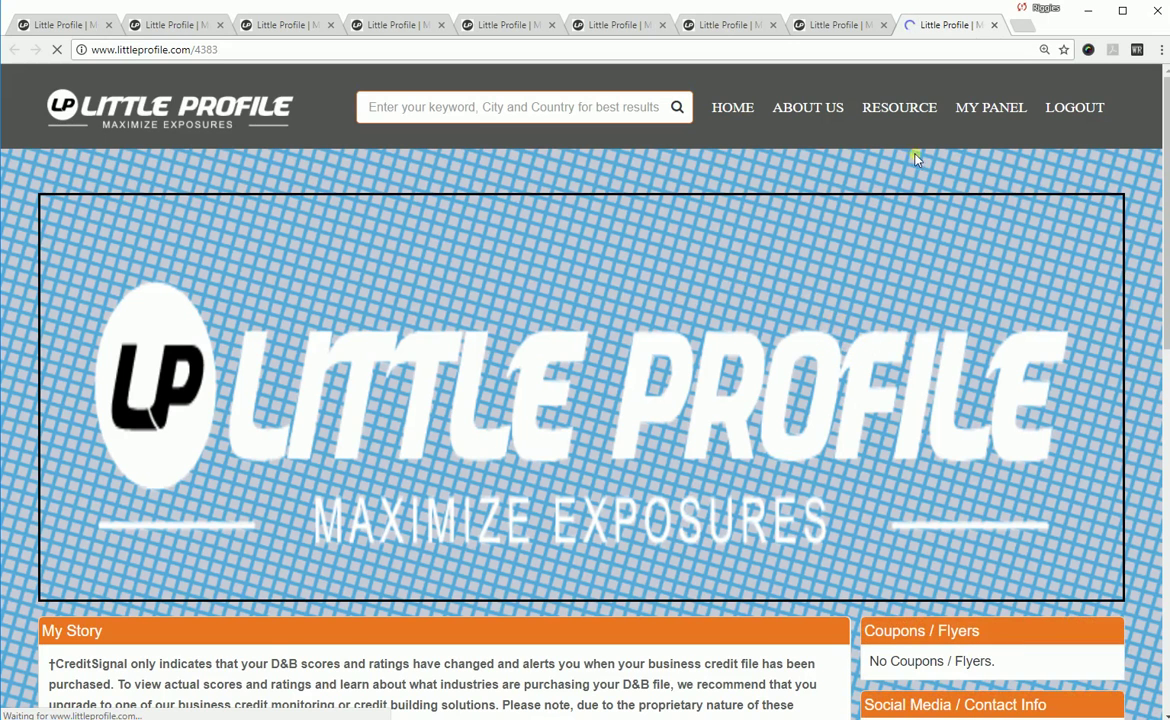
key(ctrl+w)
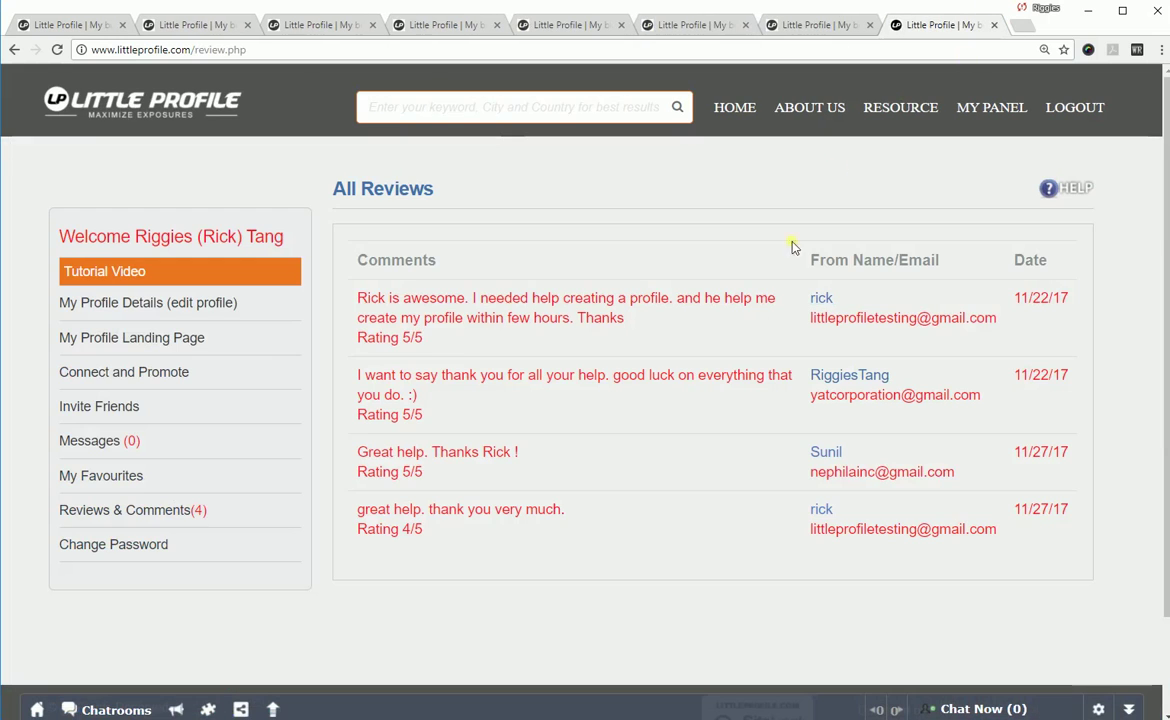
click(146, 546)
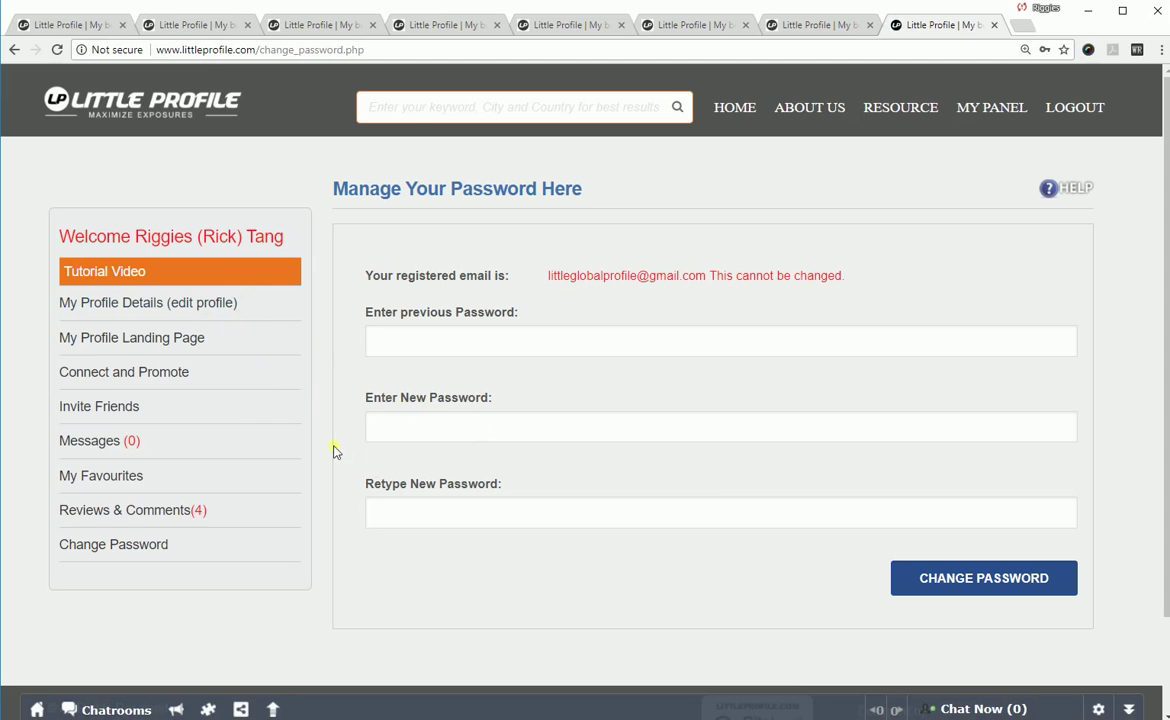
Step: Open the My Profile Details editing page and view its edit, upload and publish sections
click(162, 308)
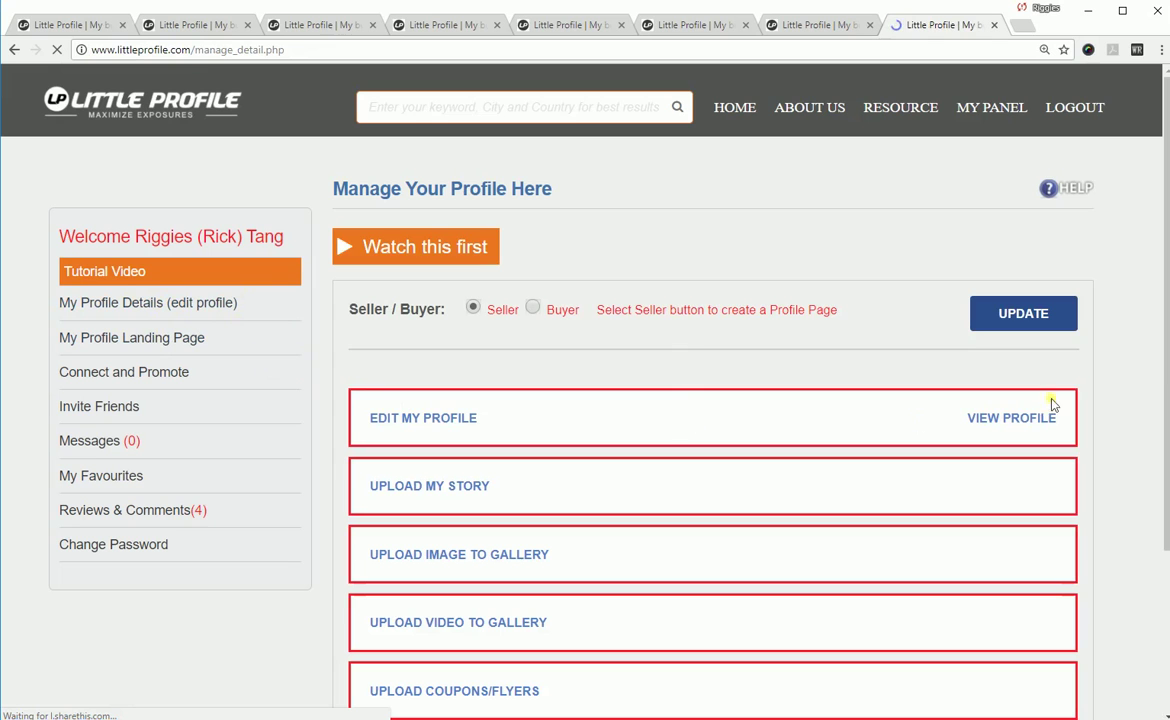
scroll(1155, 375, down, 2)
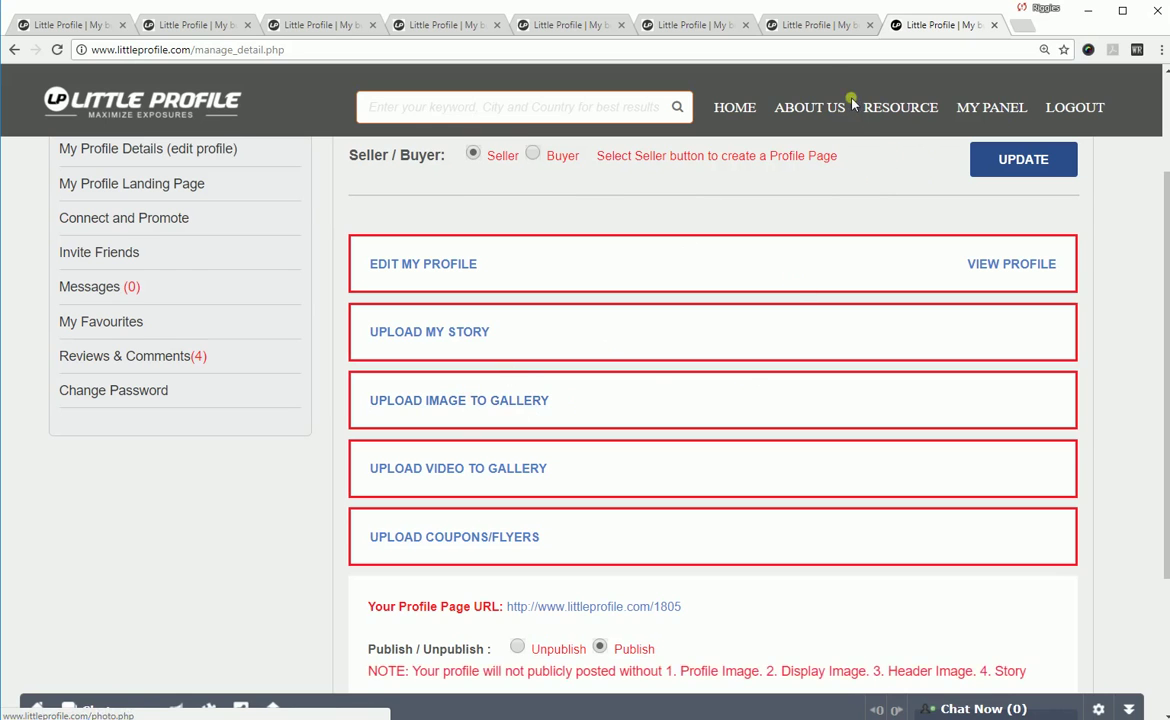
Step: Open the public landing page separately and compare its gallery and contact information with the sections on the profile editing page
click(830, 27)
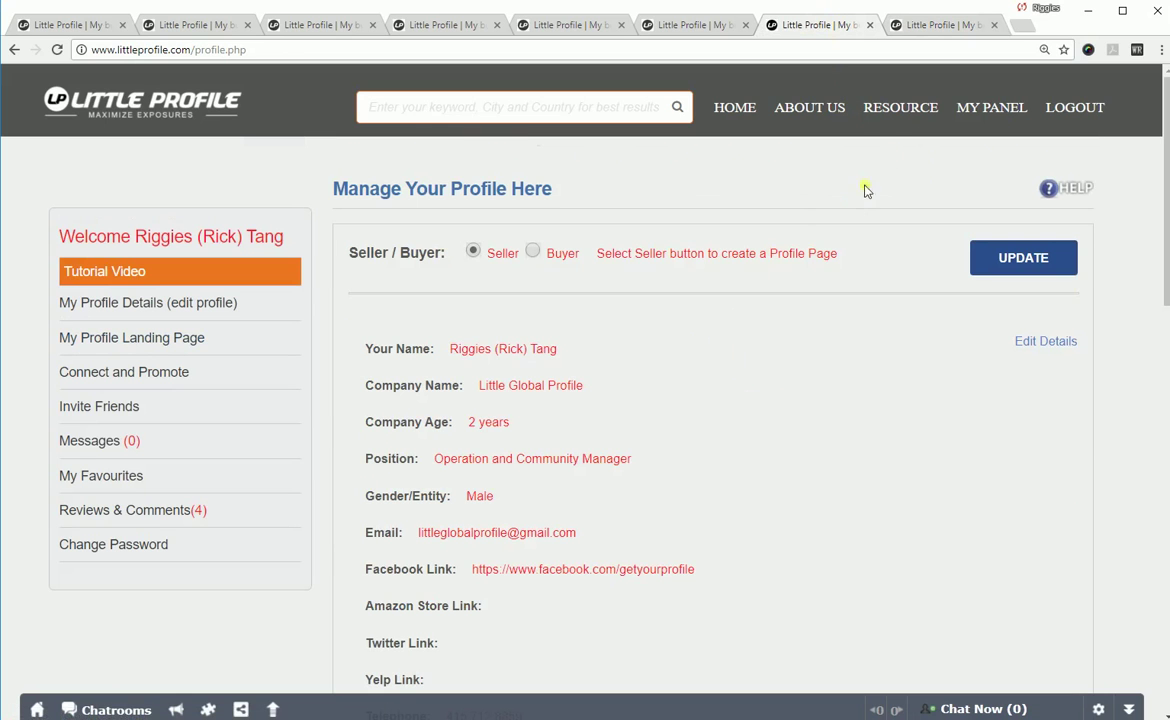
click(156, 302)
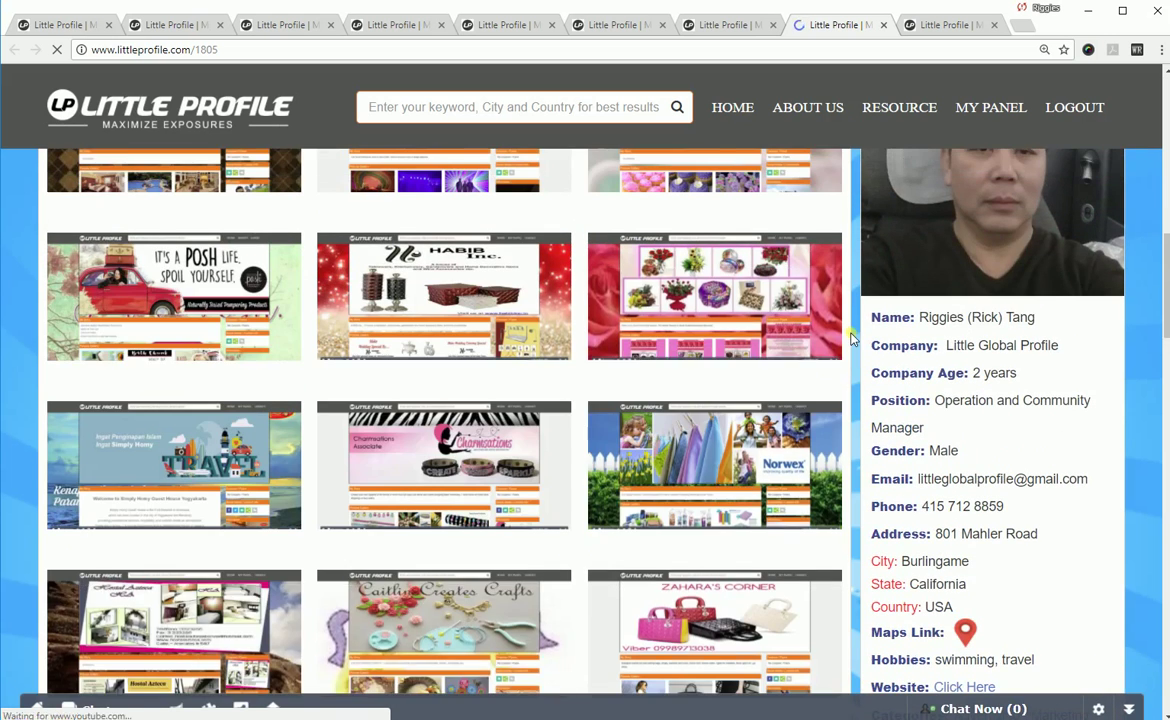
scroll(851, 338, up, 3)
scroll(343, 294, down, 2)
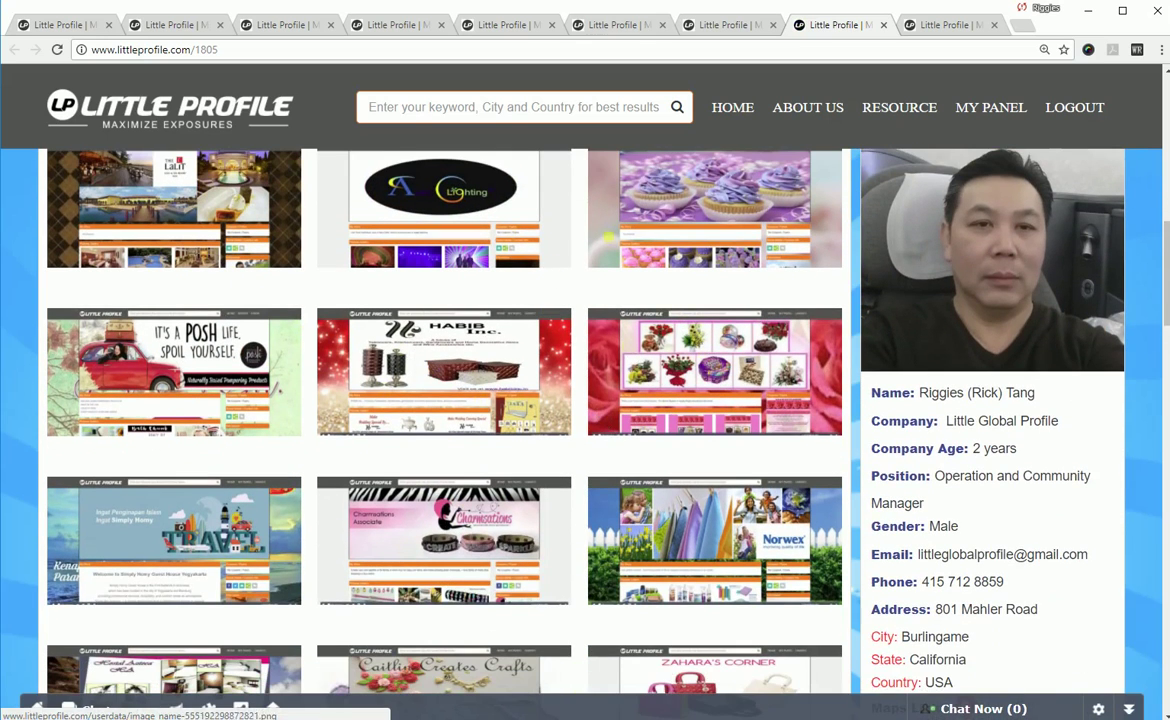
scroll(672, 346, up, 1)
click(950, 25)
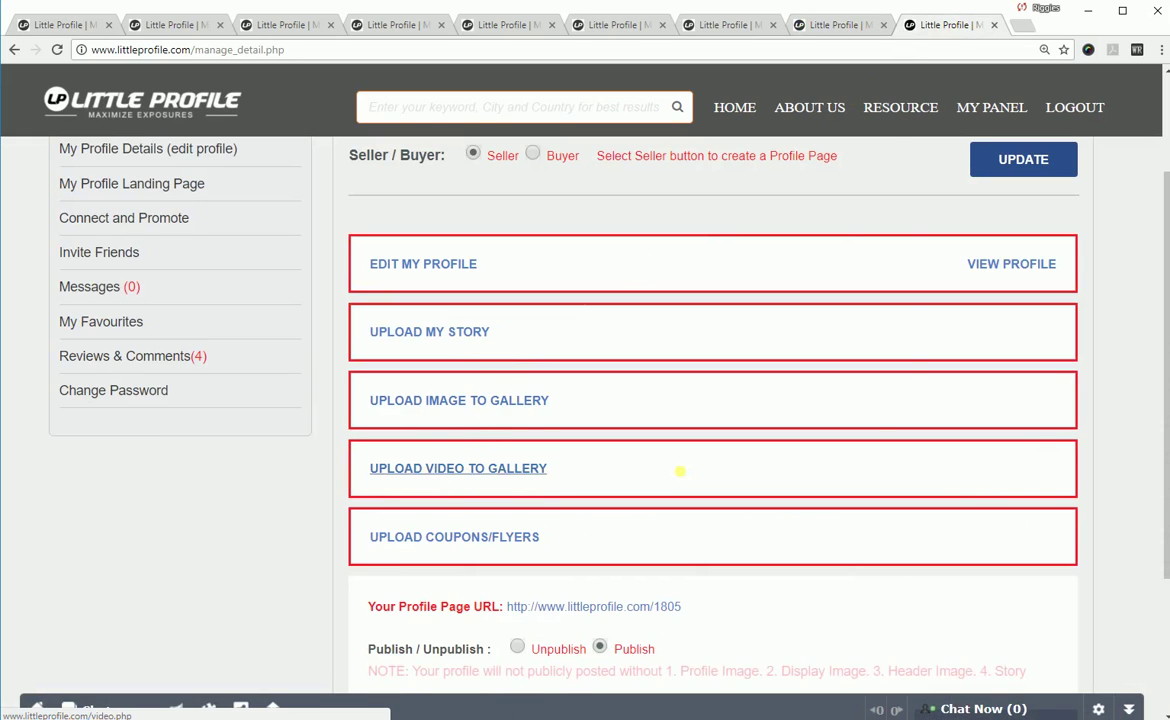
click(834, 30)
scroll(805, 431, down, 10)
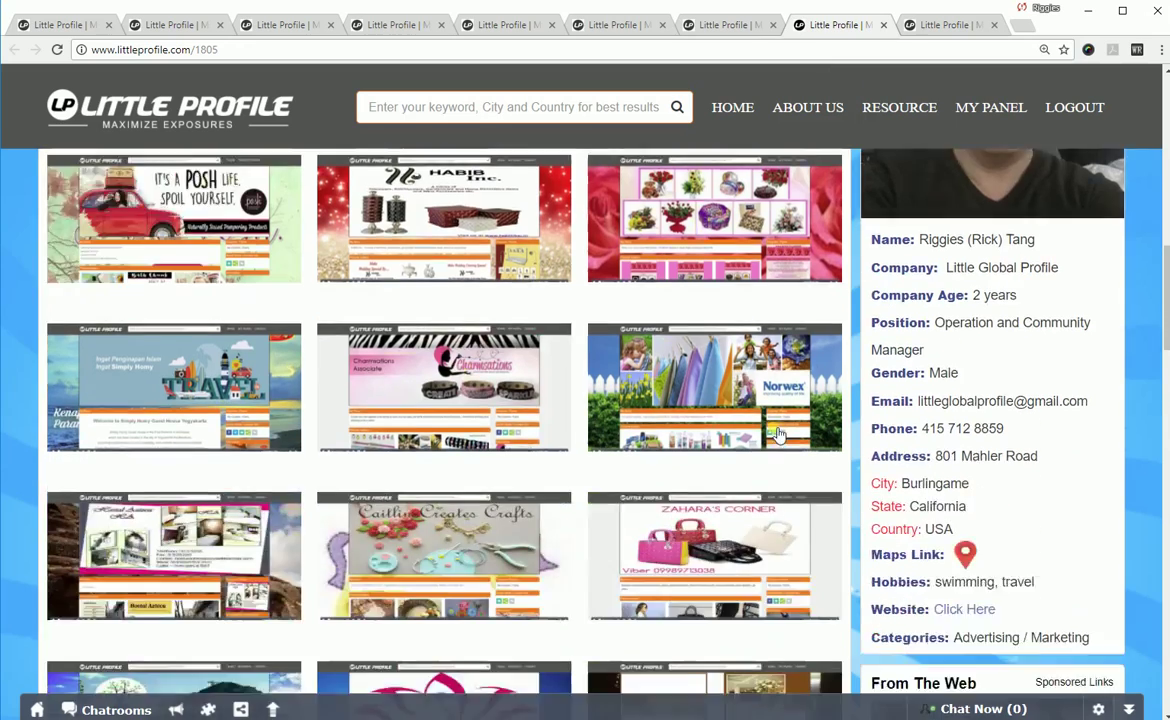
Step: Compare the landing page's Video Gallery and Coupons / Flyers sections with the matching upload sections on the profile editing page
scroll(808, 433, down, 3)
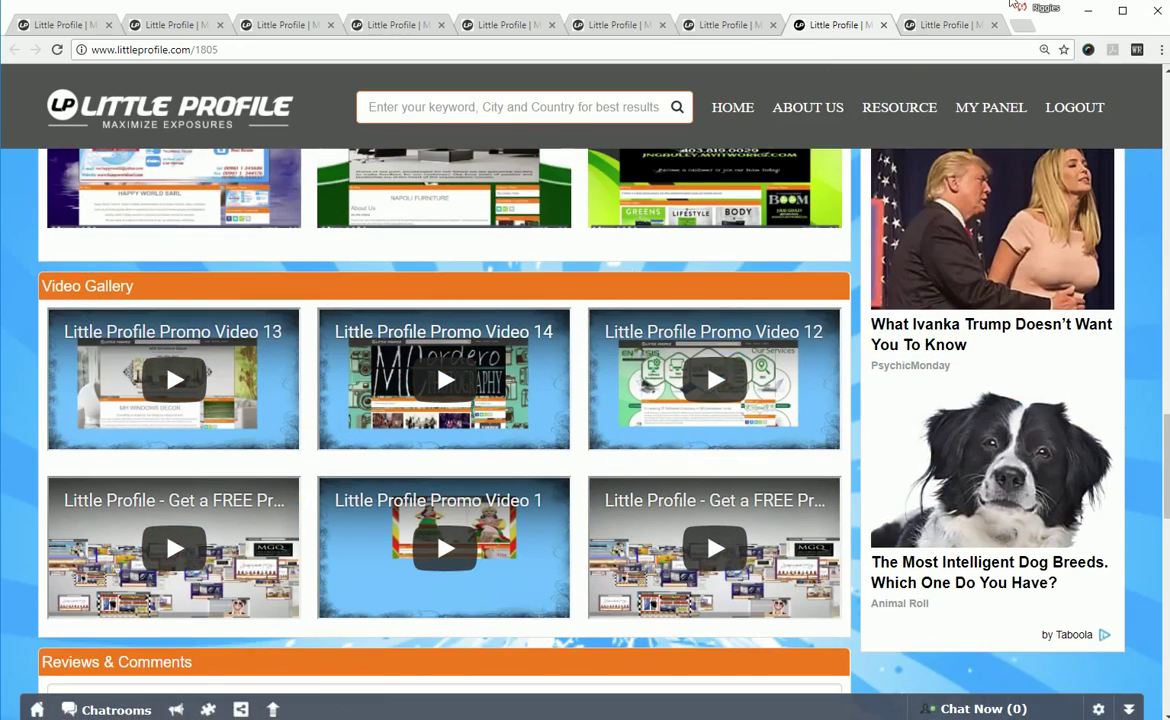
click(945, 25)
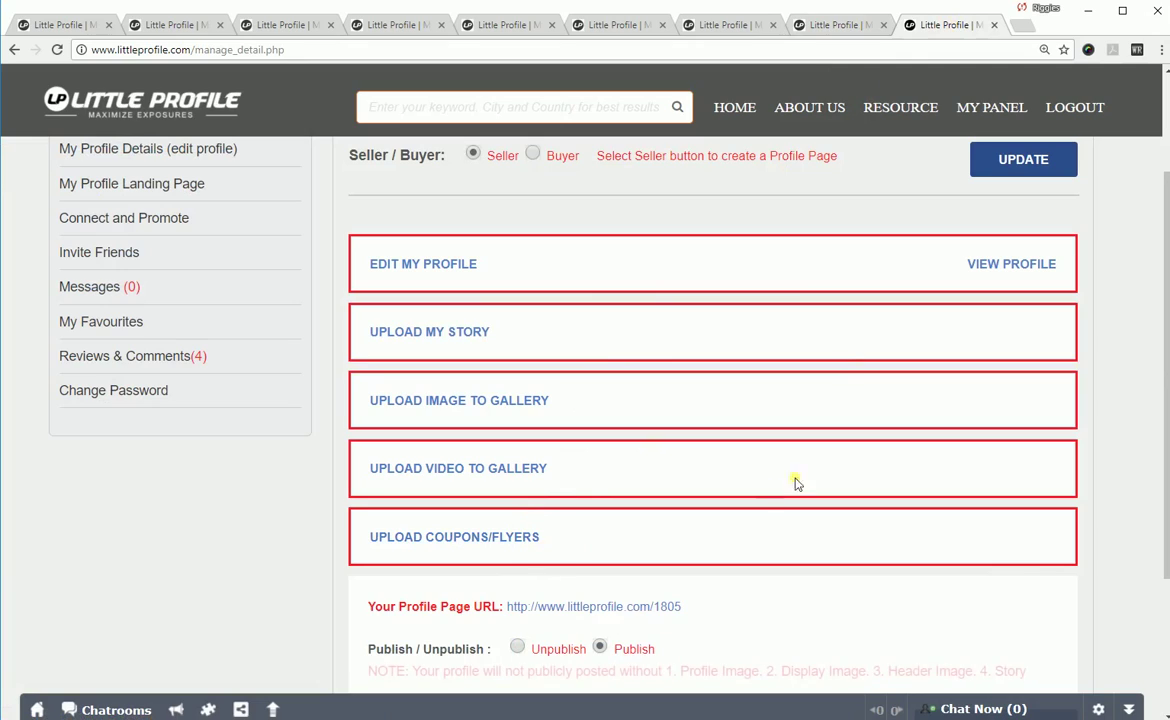
click(838, 22)
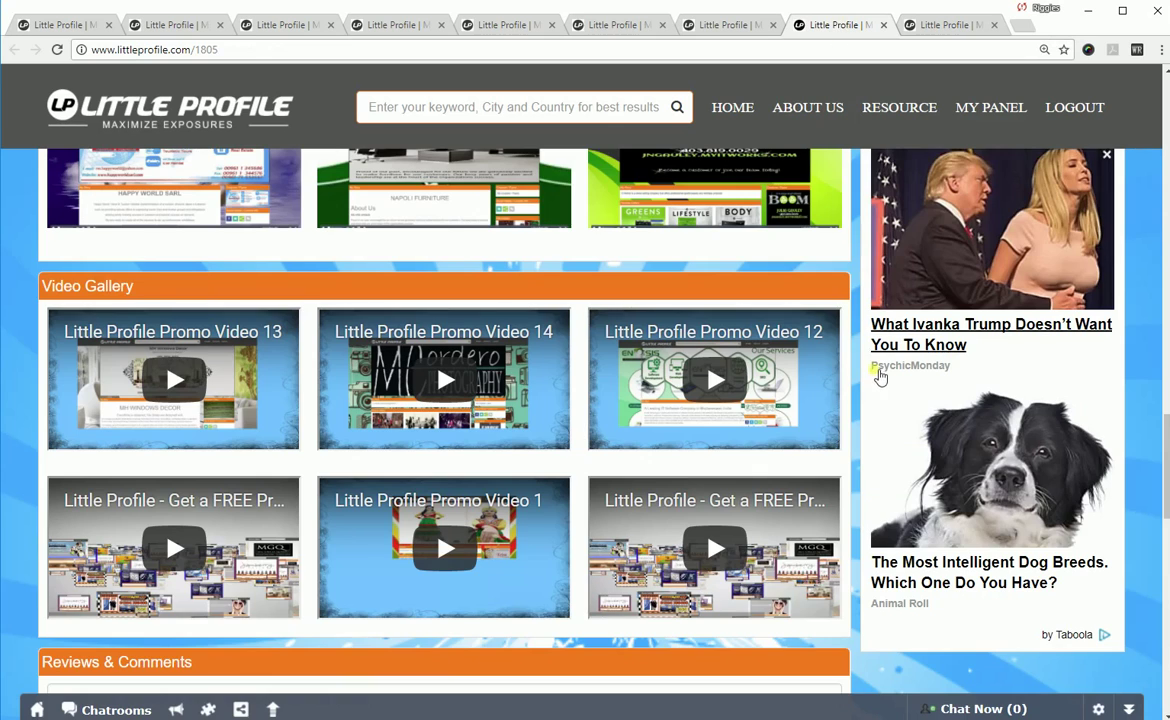
scroll(880, 370, up, 3)
scroll(880, 362, up, 10)
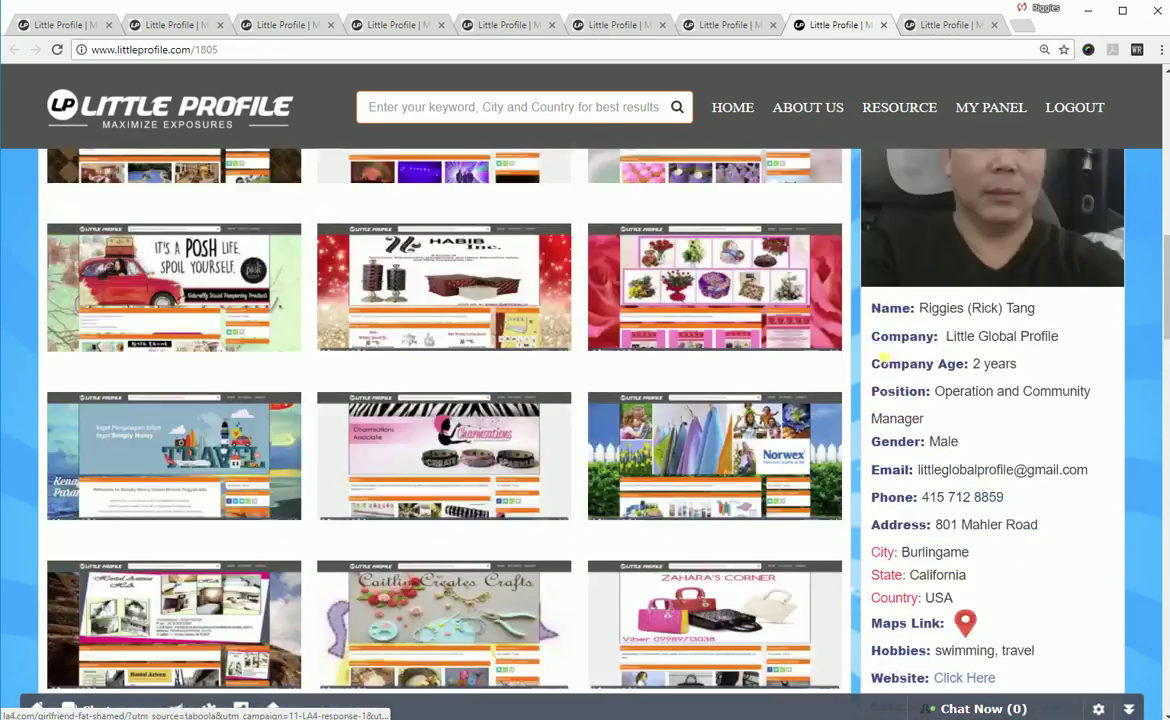
scroll(880, 351, up, 1)
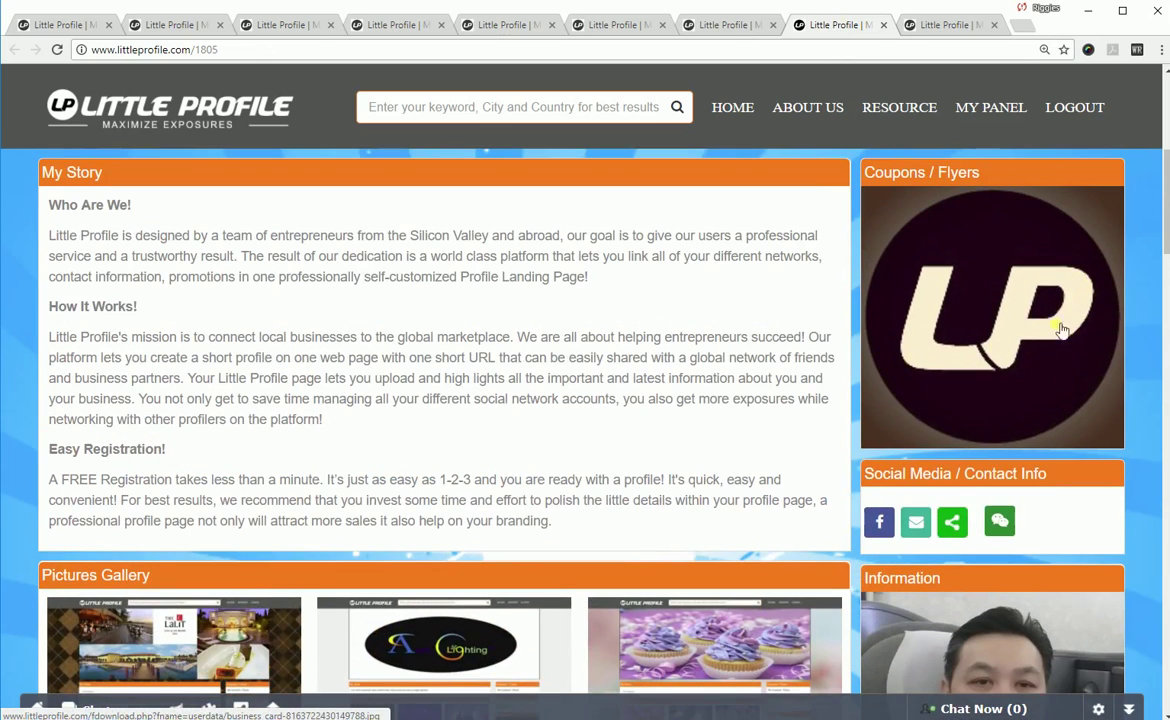
scroll(1000, 362, up, 1)
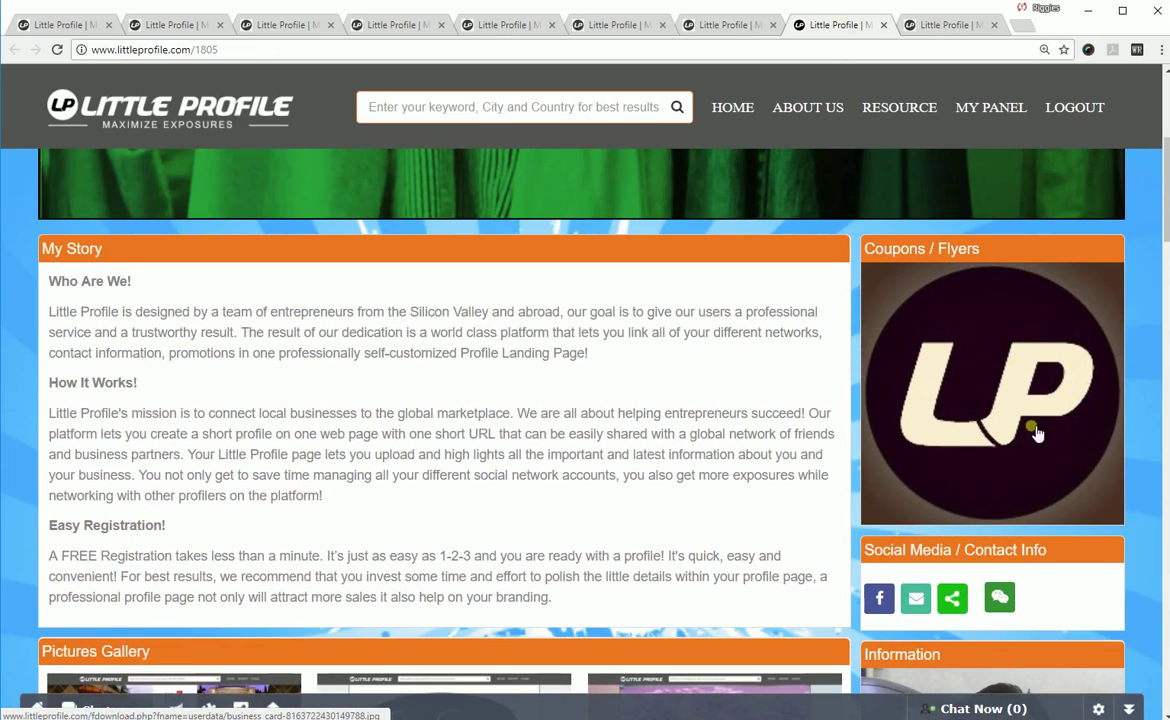
click(968, 25)
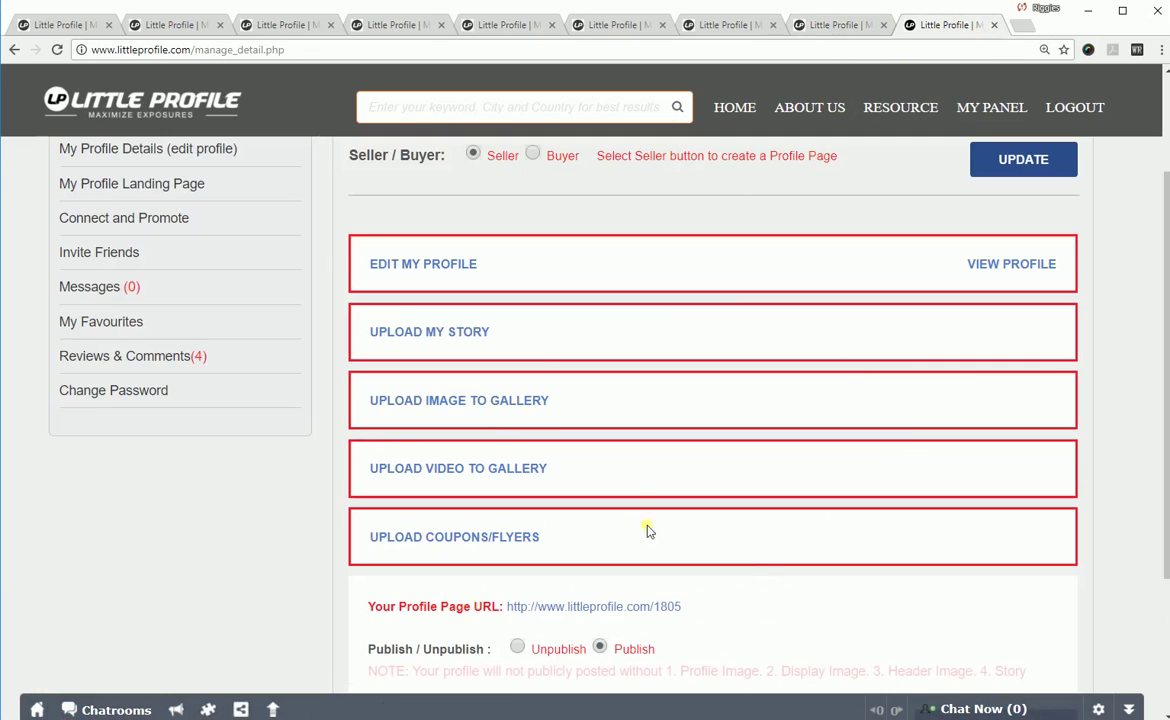
Step: Review the profile editing page from its heading down to the profile page URL and the publish options
scroll(760, 537, down, 2)
scroll(763, 522, up, 2)
scroll(763, 517, up, 2)
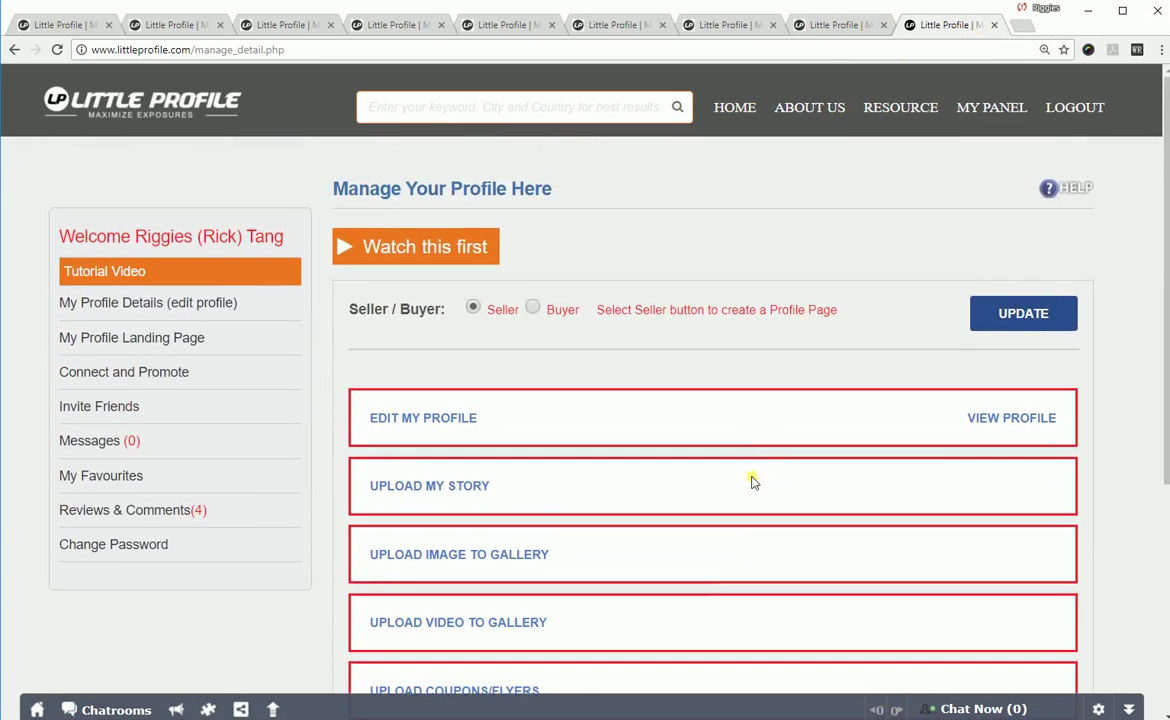
scroll(748, 448, down, 1)
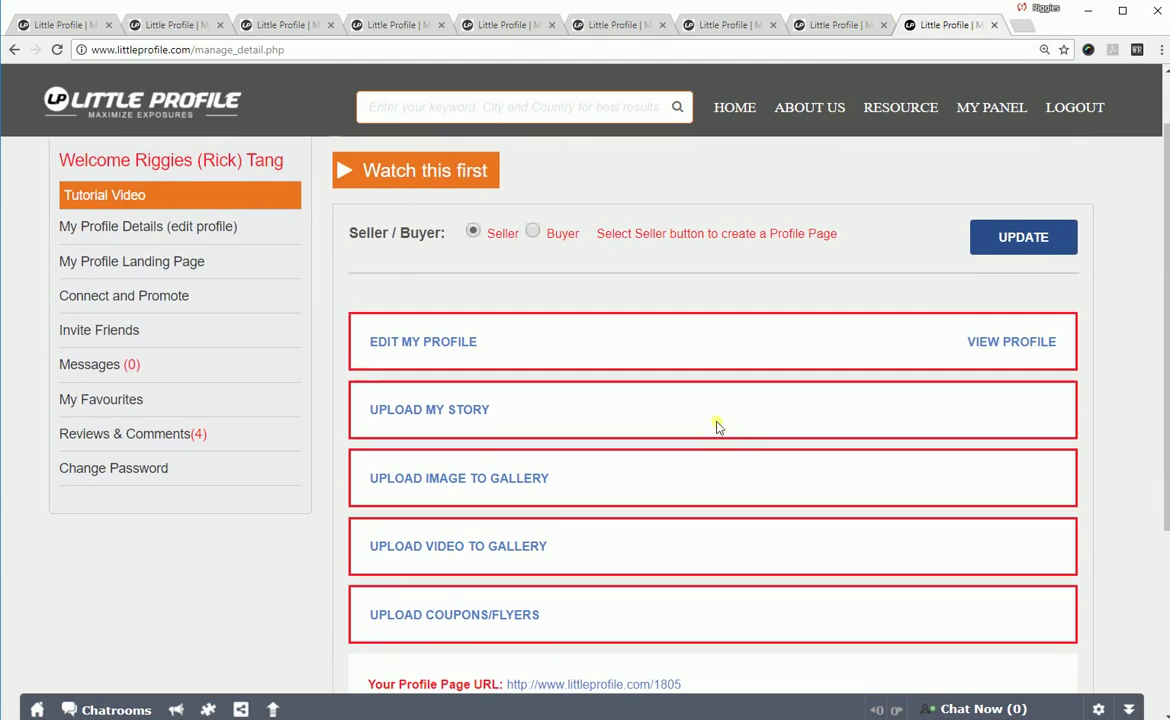
scroll(707, 470, down, 3)
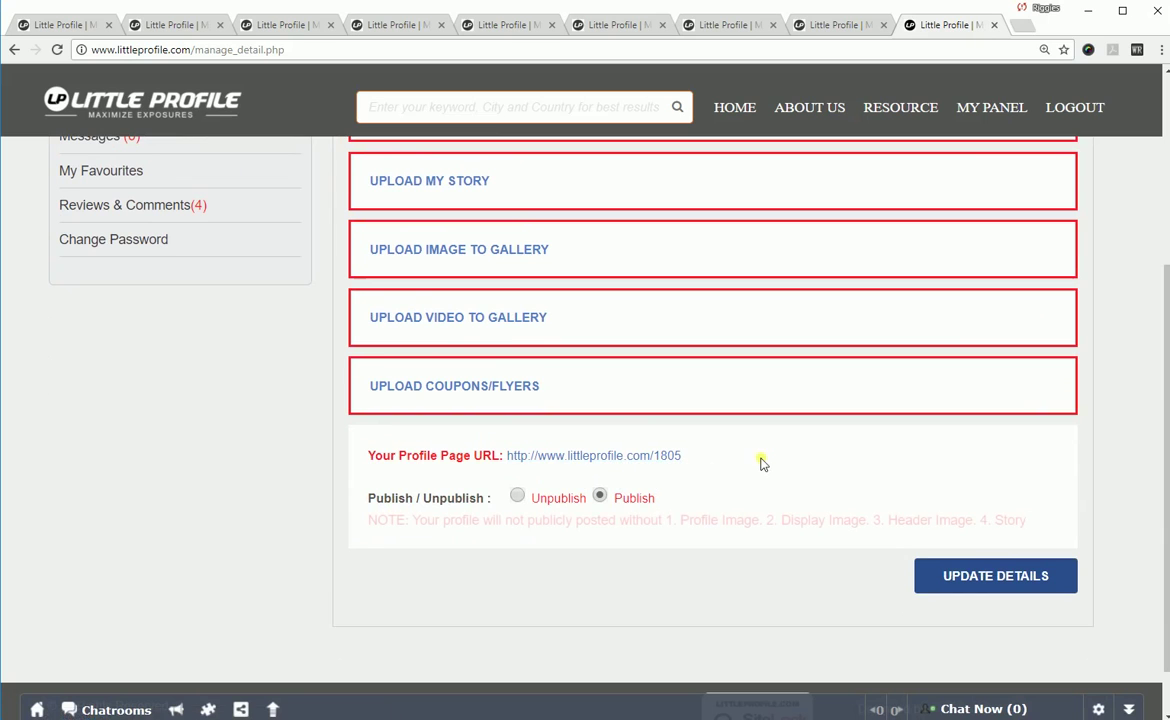
Step: Open the public landing page from the profile page URL and look through its header, pictures gallery and information section
click(656, 458)
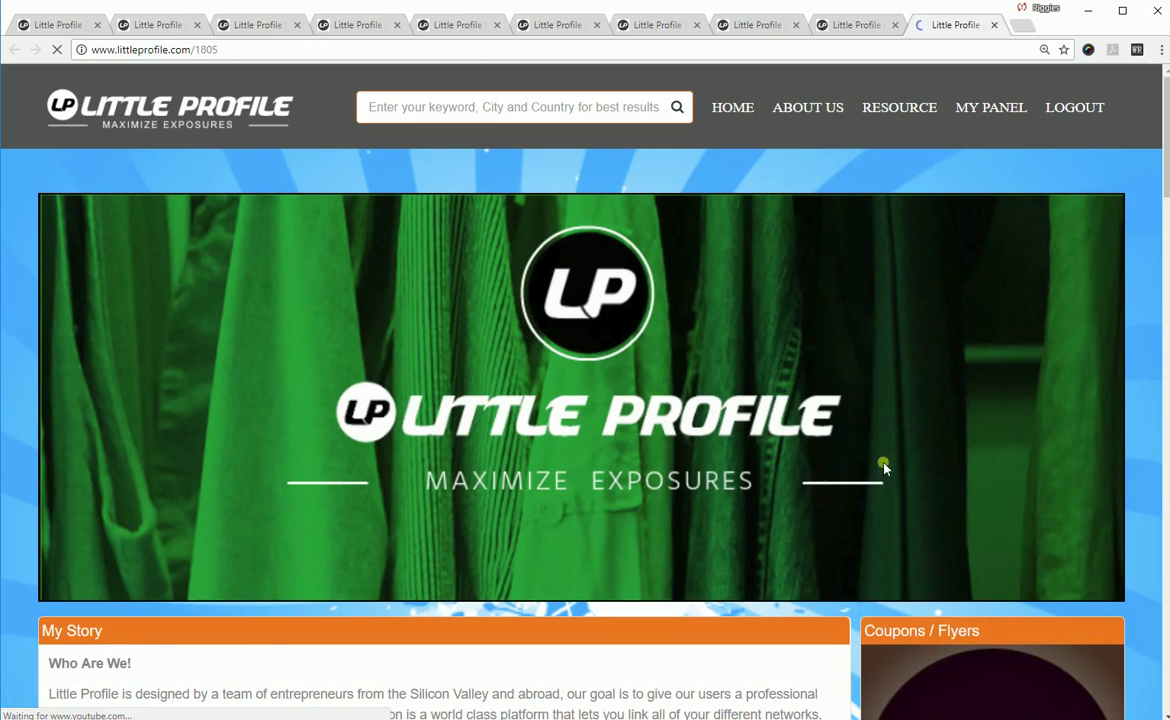
scroll(823, 465, down, 9)
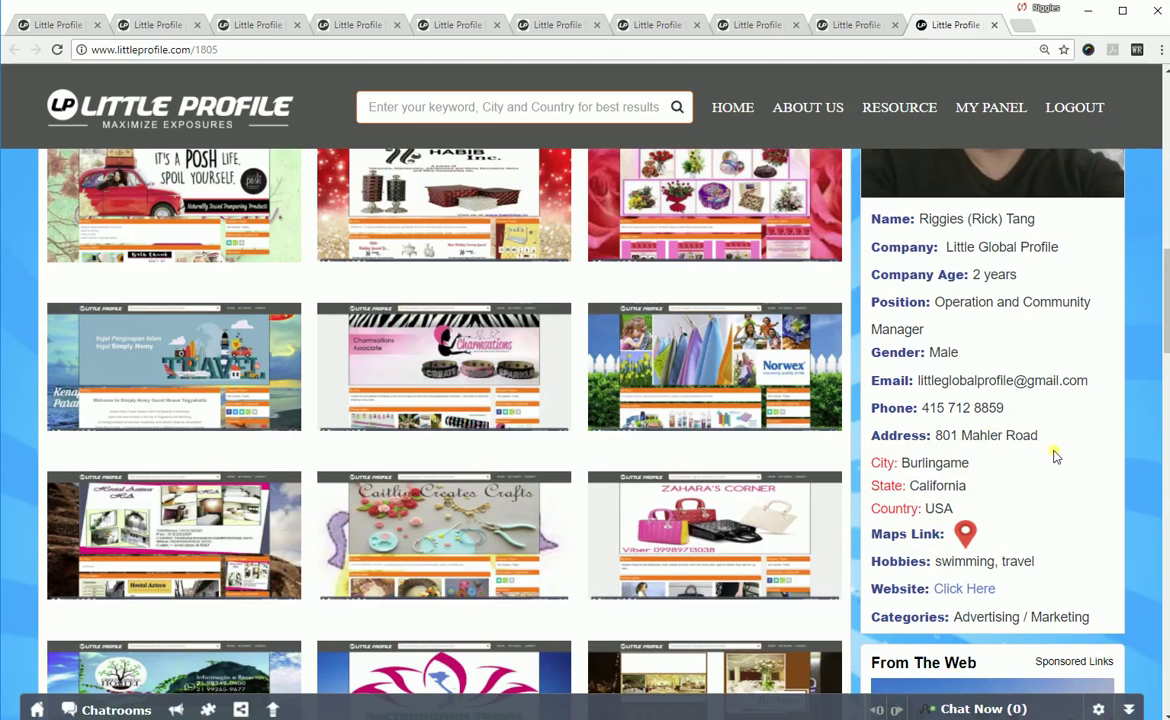
scroll(1054, 456, down, 2)
scroll(1058, 419, down, 1)
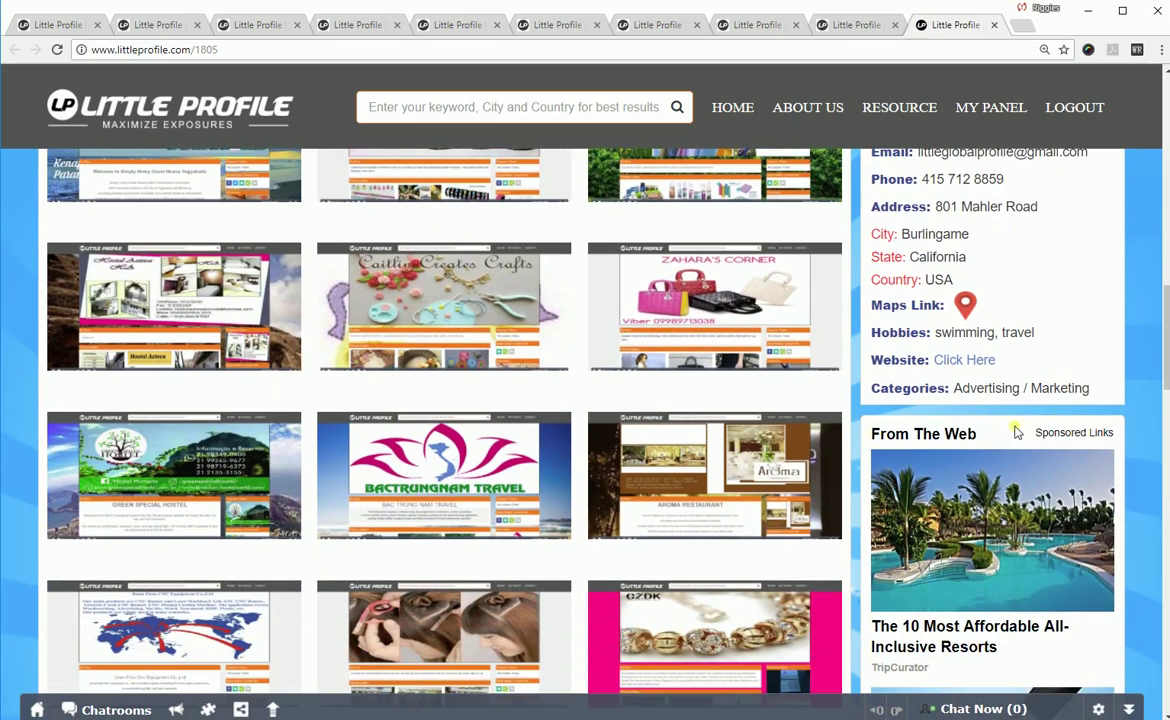